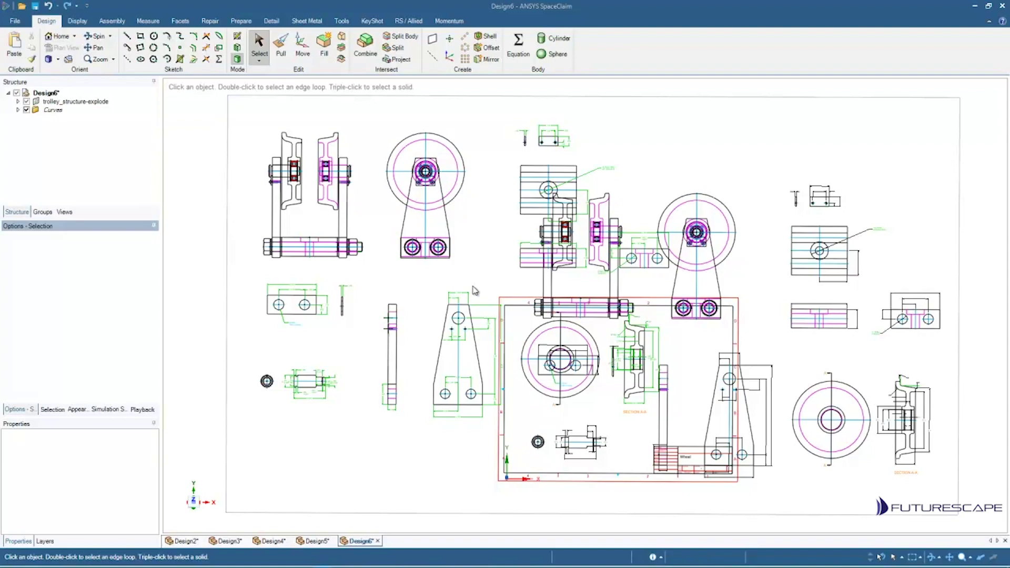
- Fill the tapered plate's outline in the top view as a surface, selecting its top hole and both bottom holes with the outline
{"action": "mouse_move", "coordinate": [434, 312]}
{"action": "middle_mouse_down"}
{"action": "mouse_move", "coordinate": [528, 185]}
{"action": "mouse_move", "coordinate": [460, 210]}
{"action": "mouse_move", "coordinate": [374, 205]}
{"action": "mouse_move", "coordinate": [440, 266]}
{"action": "middle_mouse_up"}
{"action": "left_click", "coordinate": [58, 59]}
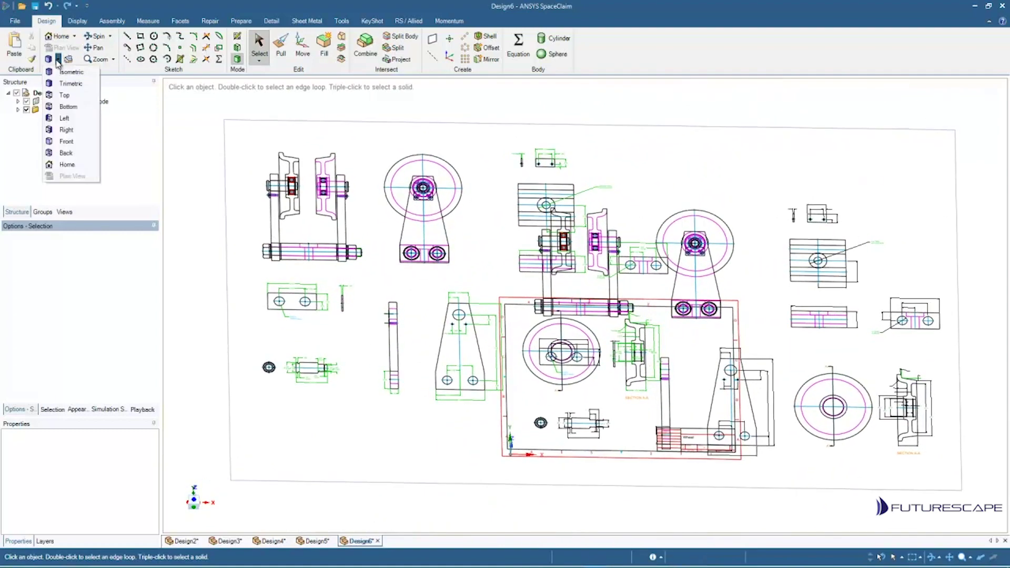
{"action": "left_click", "coordinate": [76, 95]}
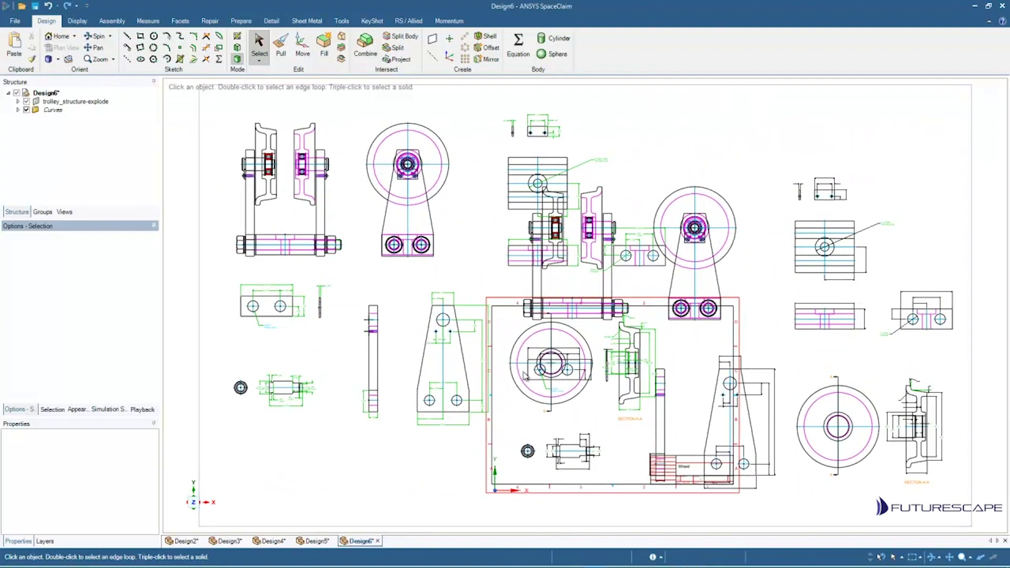
{"action": "middle_click_drag", "start_coordinate": [473, 351], "coordinate": [550, 363], "text": "ctrl"}
{"action": "middle_click_drag", "start_coordinate": [545, 328], "coordinate": [545, 327], "text": "ctrl"}
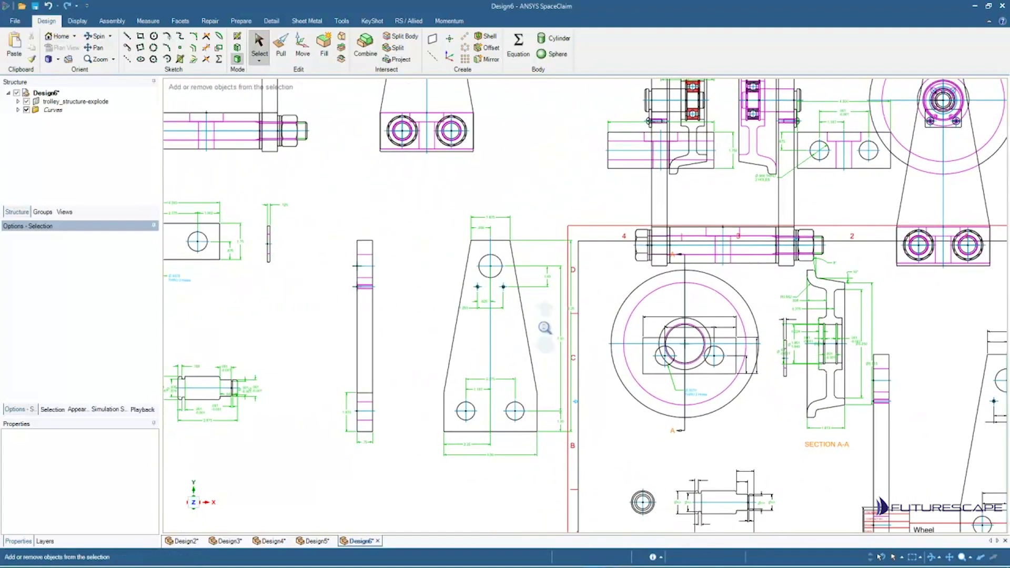
{"action": "scroll", "coordinate": [545, 328], "scroll_direction": "up", "scroll_amount": 2}
{"action": "double_click", "coordinate": [423, 323]}
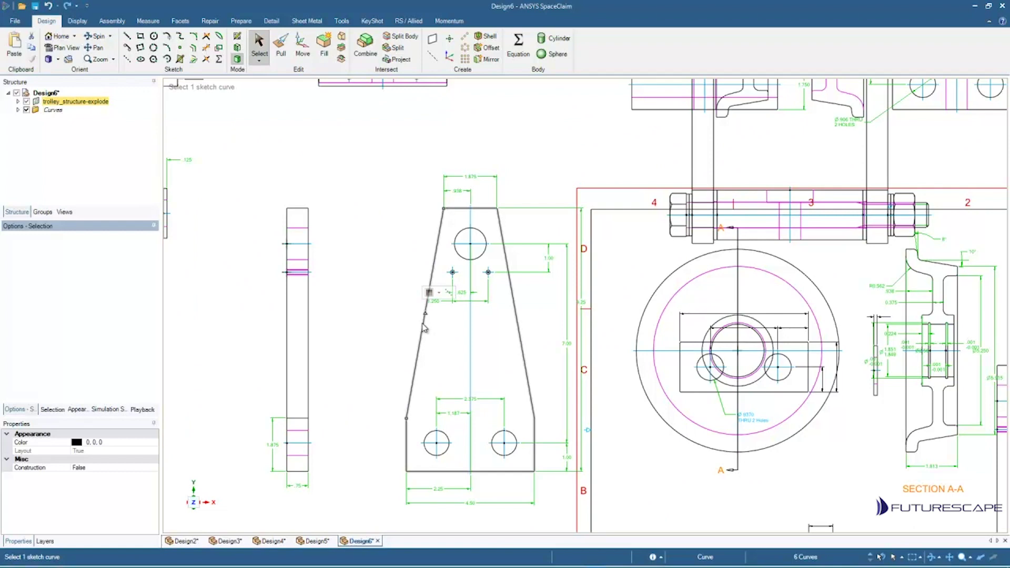
{"action": "left_click", "coordinate": [464, 236], "text": "ctrl"}
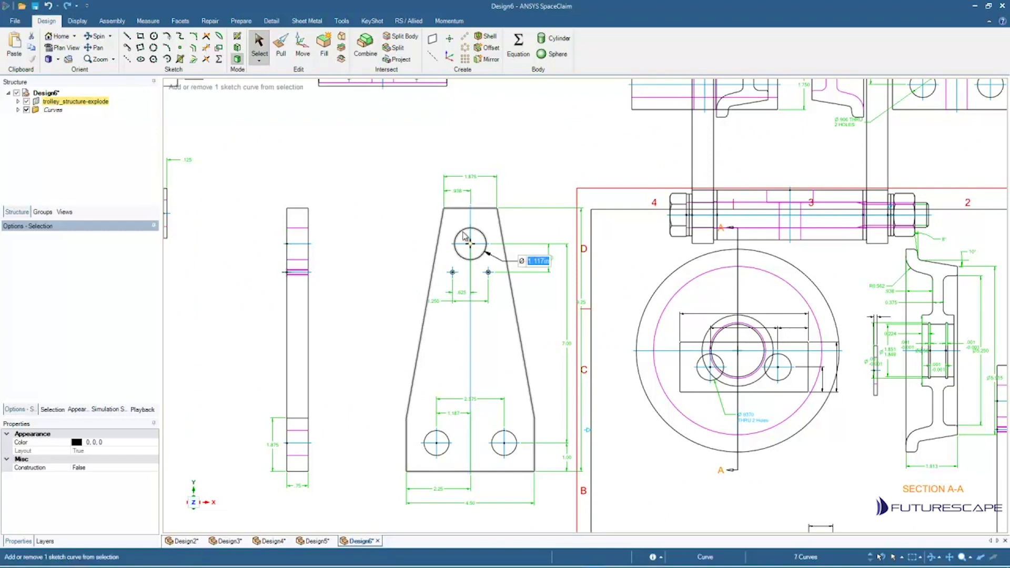
{"action": "left_click", "coordinate": [428, 437], "text": "ctrl"}
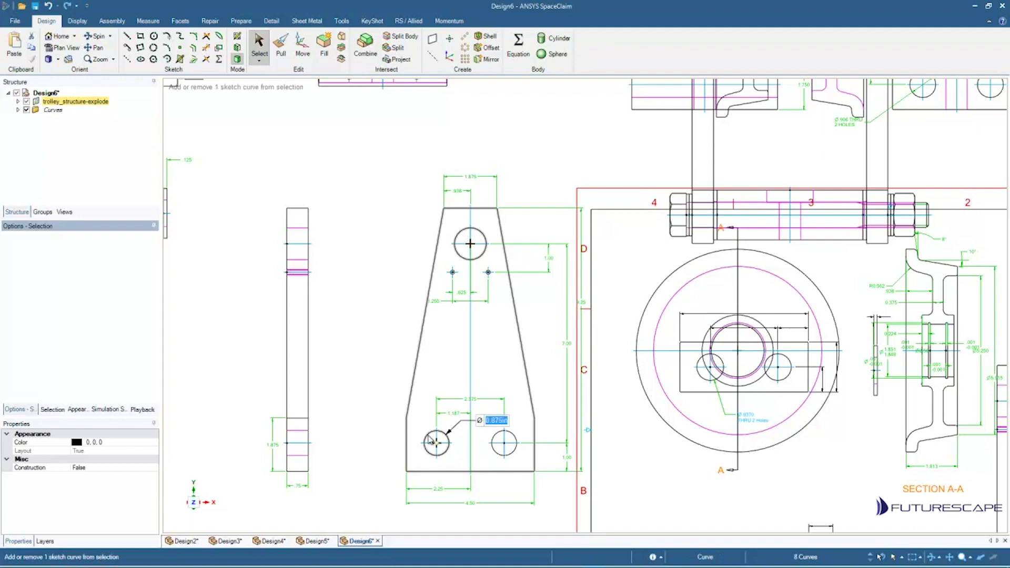
{"action": "left_click", "coordinate": [517, 441], "text": "ctrl"}
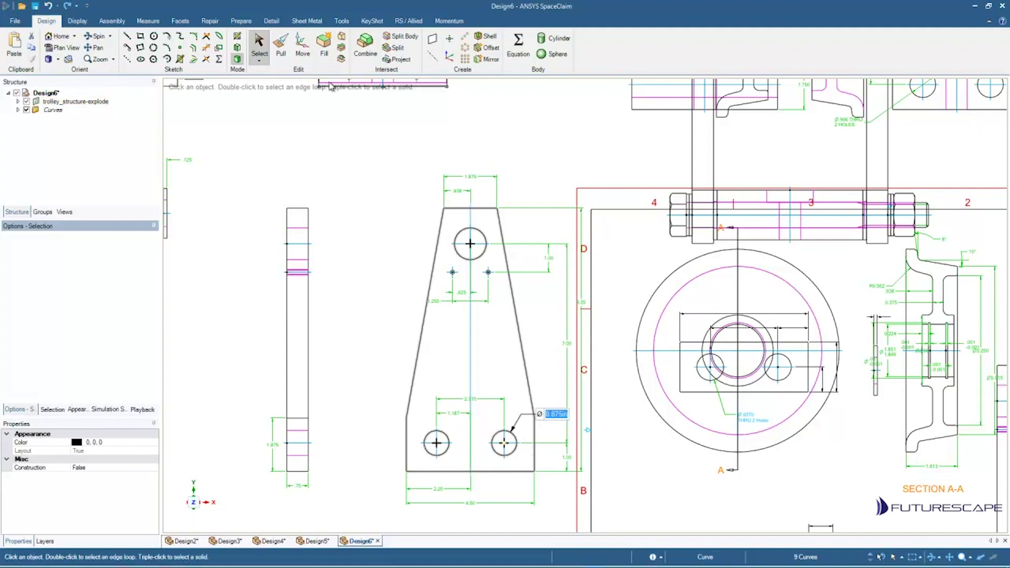
{"action": "left_click", "coordinate": [323, 47]}
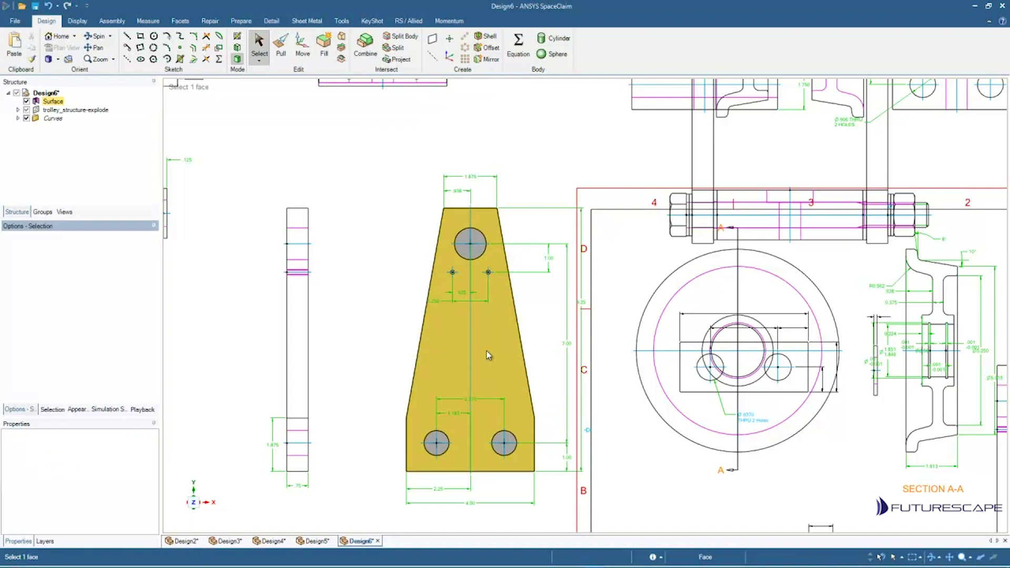
- Make a copy of the tapered plate surface rotated 90° about its vertical axis so it stands perpendicular to the drawing
{"action": "left_click", "coordinate": [444, 347]}
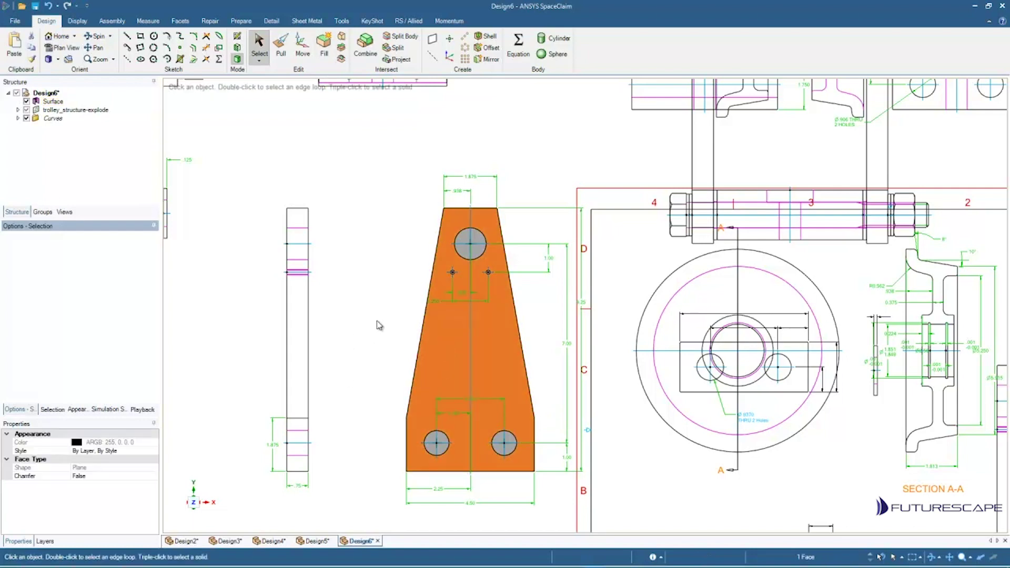
{"action": "left_click", "coordinate": [470, 342]}
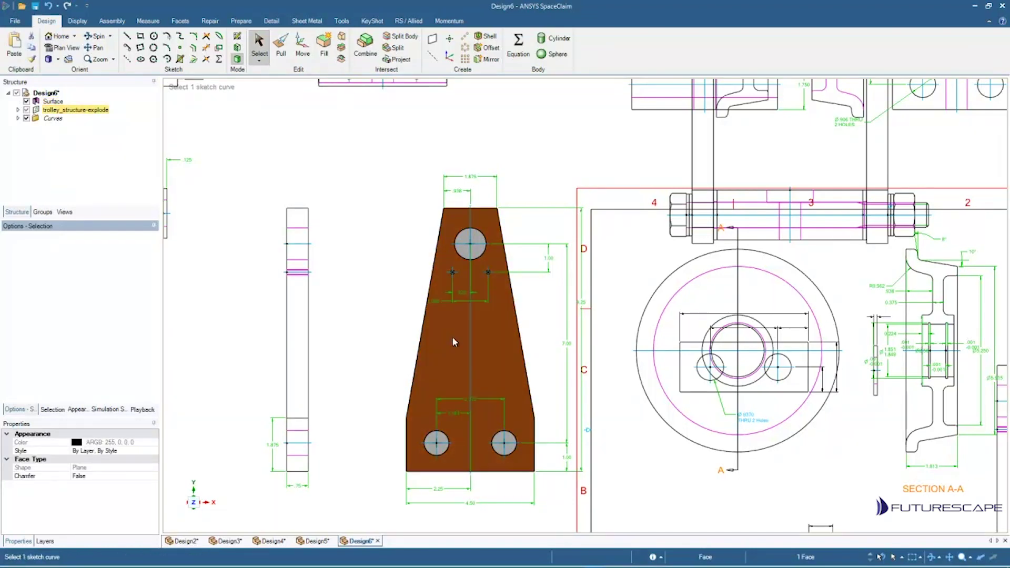
{"action": "left_click", "coordinate": [454, 341]}
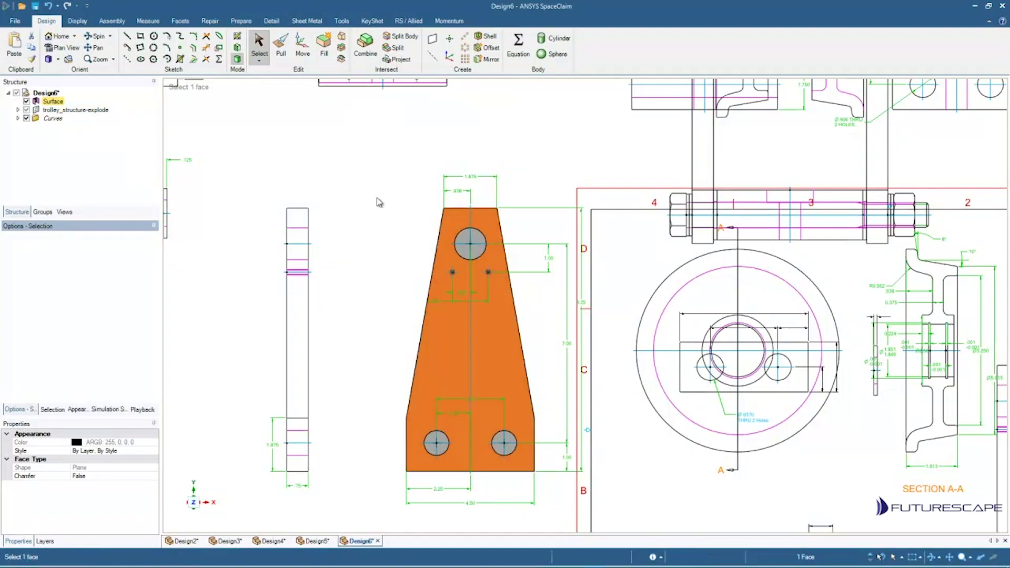
{"action": "left_click", "coordinate": [303, 50]}
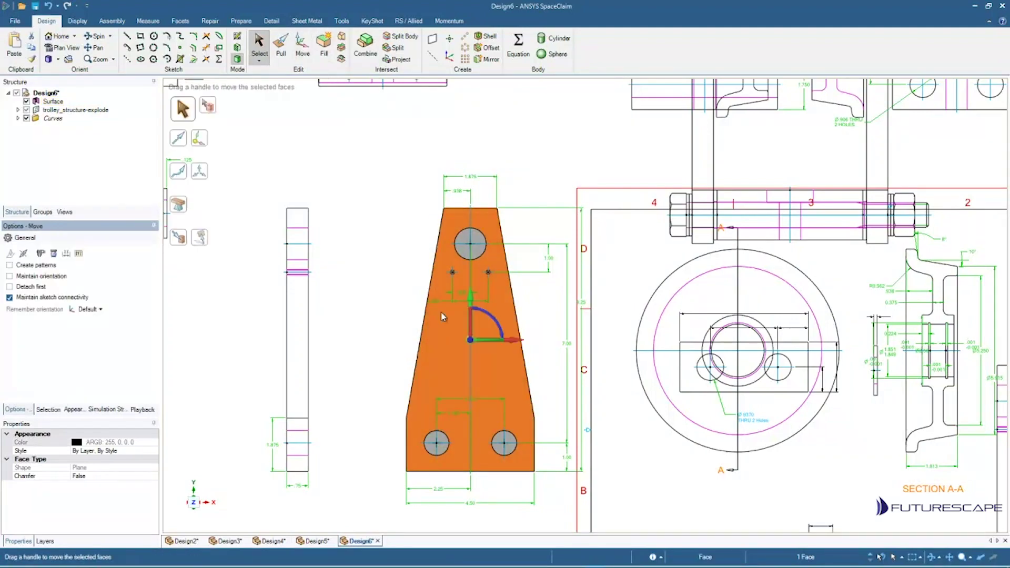
{"action": "middle_click_drag", "start_coordinate": [495, 388], "coordinate": [553, 289]}
{"action": "middle_click_drag", "start_coordinate": [620, 284], "coordinate": [650, 363], "text": "shift"}
{"action": "scroll", "coordinate": [619, 299], "scroll_direction": "up", "scroll_amount": 2}
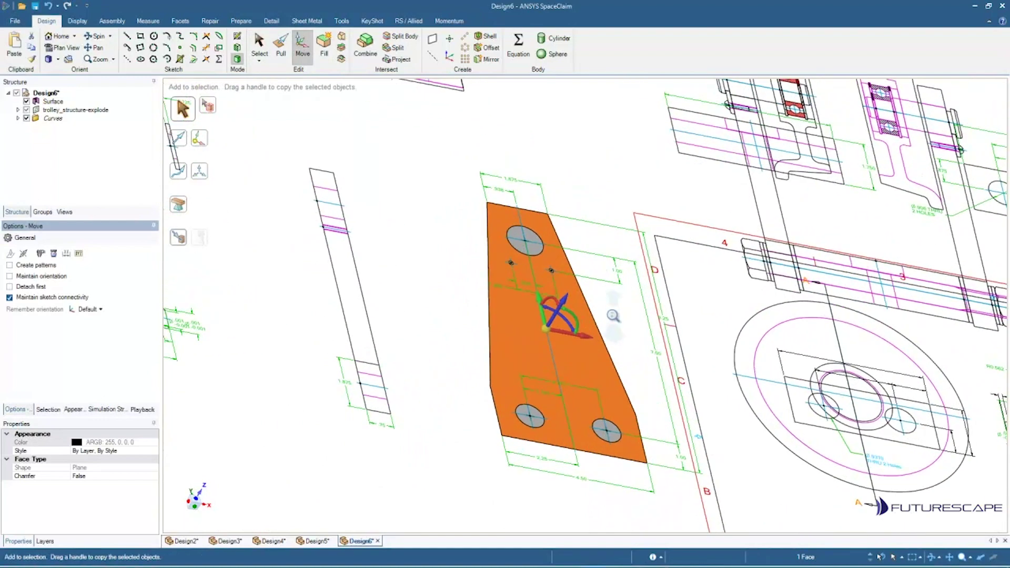
{"action": "left_click_drag", "start_coordinate": [574, 315], "coordinate": [565, 345], "text": "ctrl"}
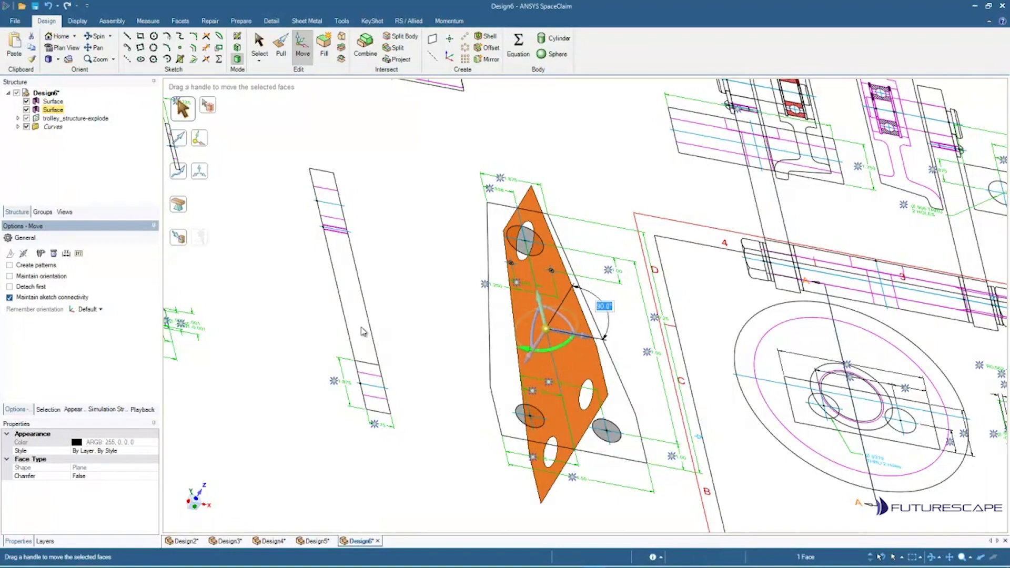
- Move the upright plate surface horizontally up to the right edge of the plate's side view
{"action": "middle_click_drag", "start_coordinate": [635, 354], "coordinate": [579, 330]}
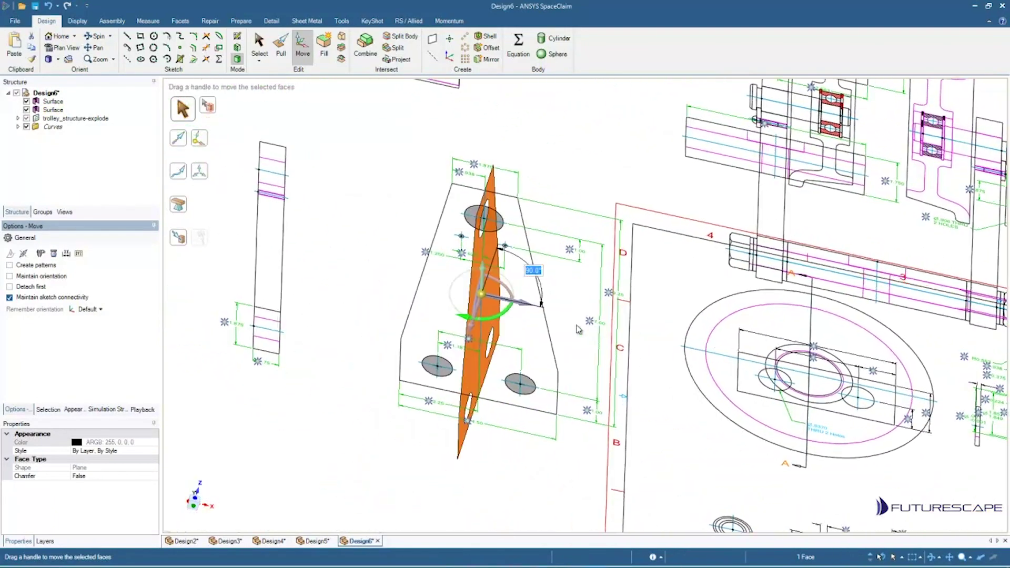
{"action": "left_click", "coordinate": [523, 305]}
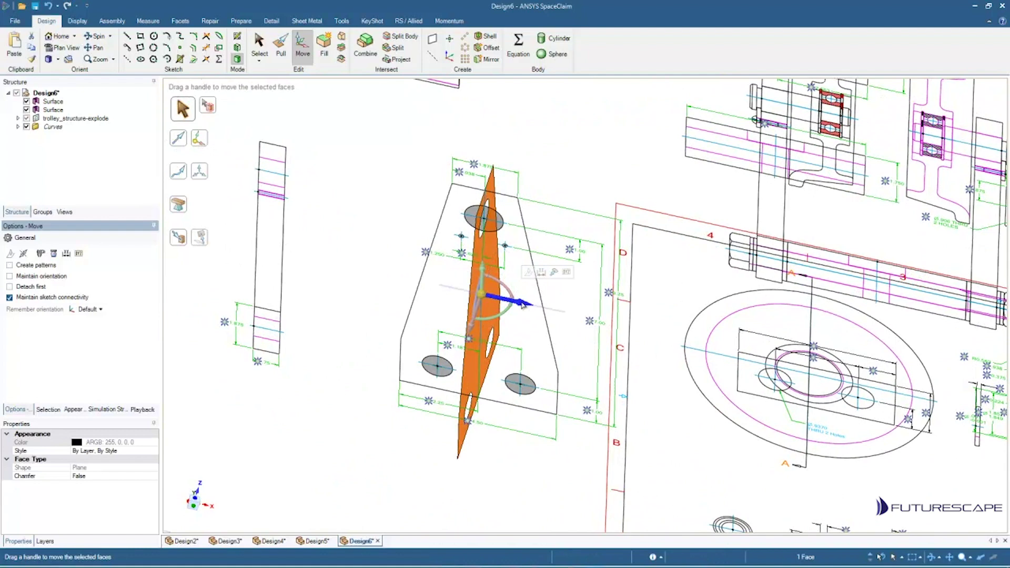
{"action": "left_click", "coordinate": [555, 273]}
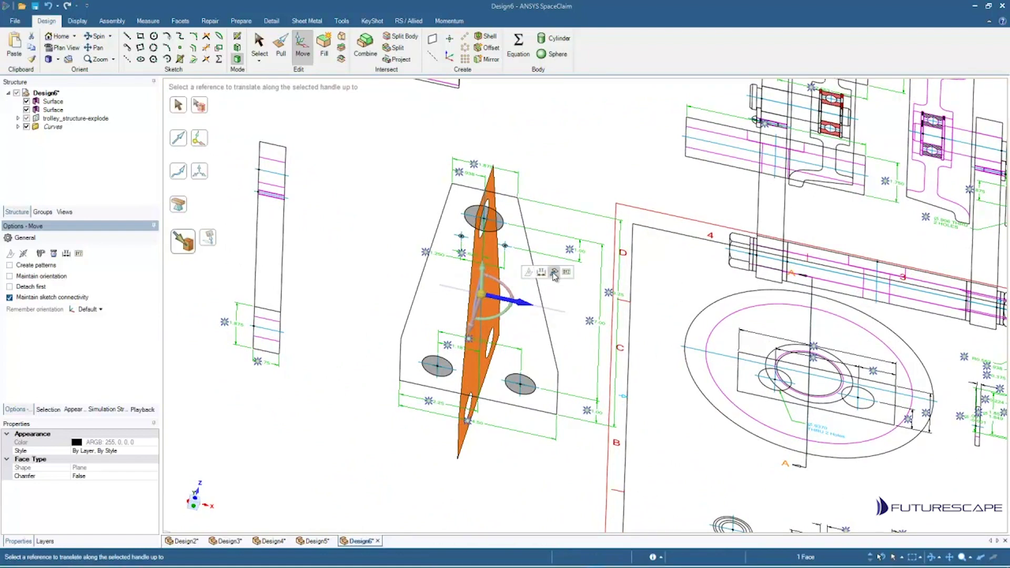
{"action": "left_click", "coordinate": [286, 241]}
{"action": "middle_click_drag", "start_coordinate": [388, 225], "coordinate": [515, 285], "text": "shift"}
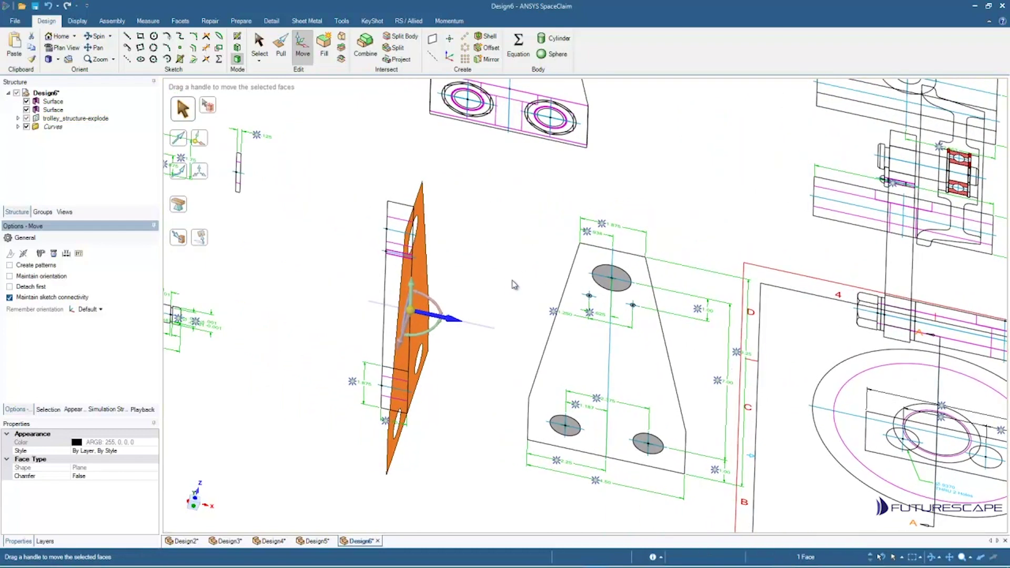
- Pull the upright plate surface up to the left edge of its side view to form a solid
{"action": "left_click", "coordinate": [281, 45]}
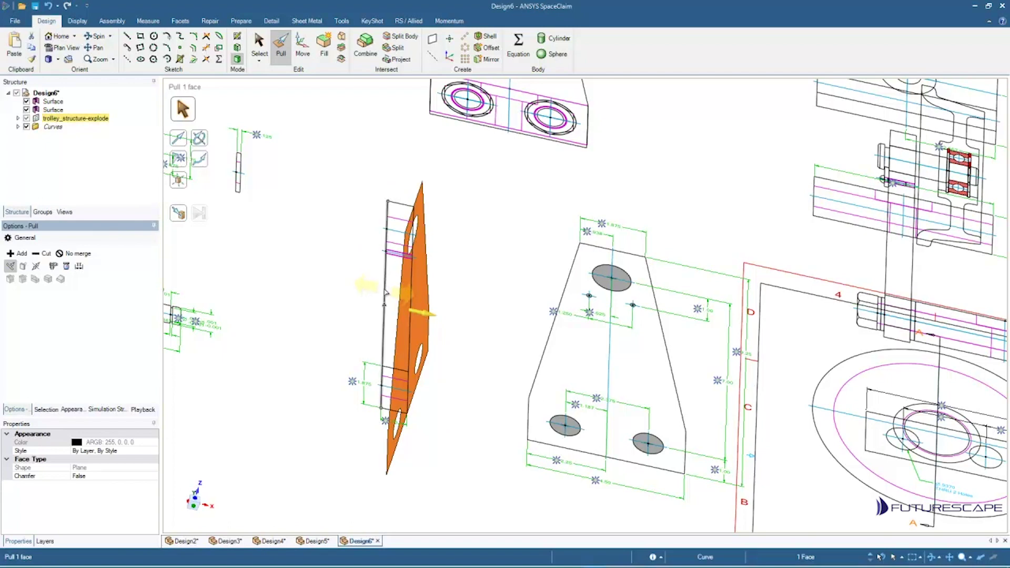
{"action": "left_click", "coordinate": [179, 219]}
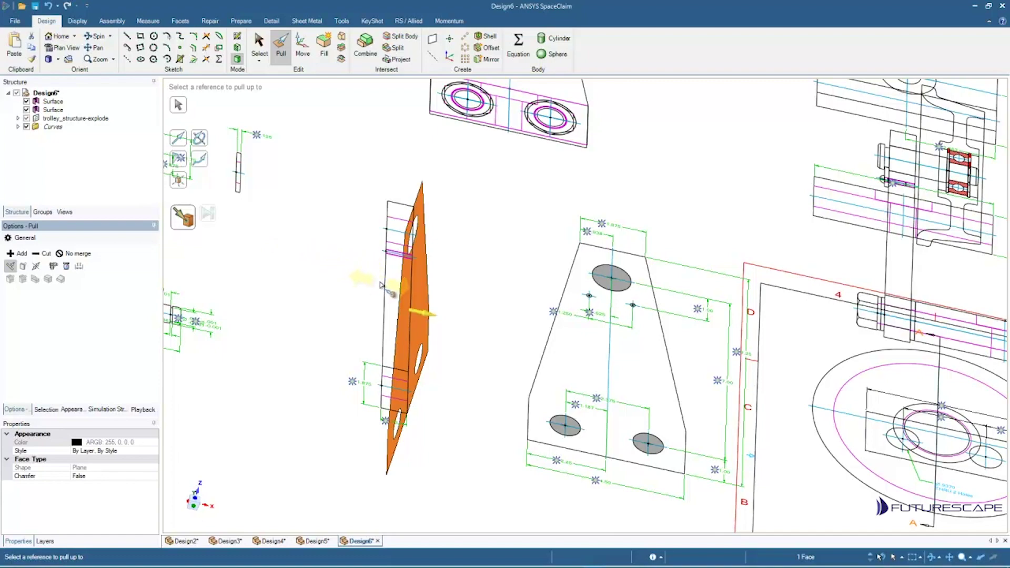
{"action": "left_click", "coordinate": [381, 284]}
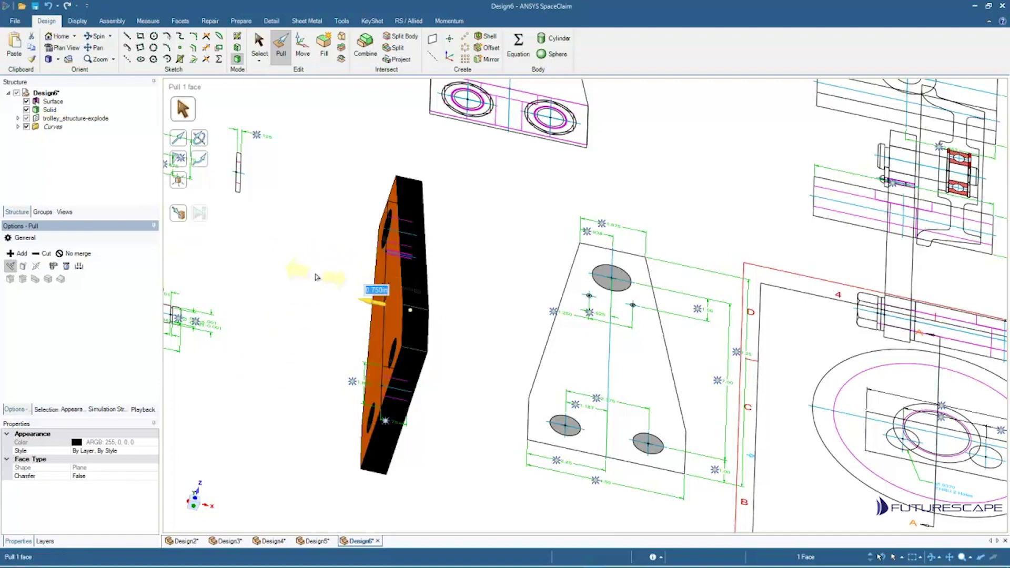
{"action": "middle_click_drag", "start_coordinate": [316, 277], "coordinate": [372, 309]}
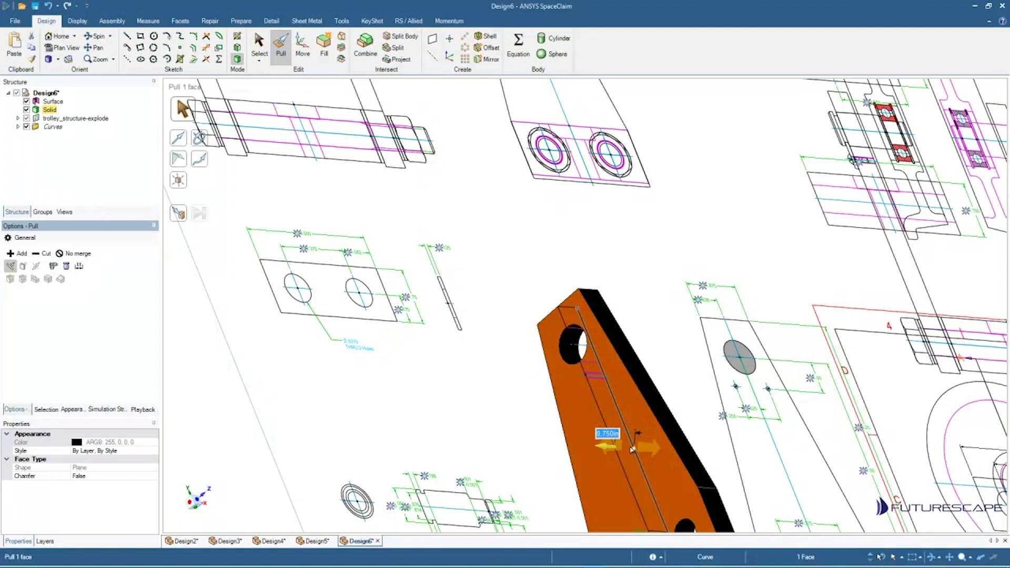
{"action": "middle_click_drag", "start_coordinate": [630, 447], "coordinate": [536, 283], "text": "ctrl"}
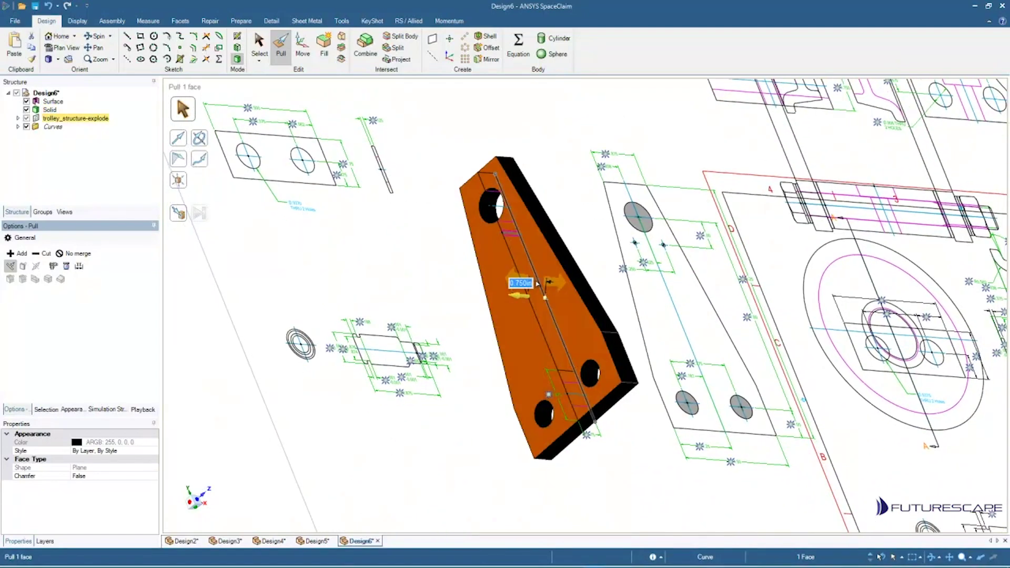
{"action": "mouse_move", "coordinate": [575, 230]}
{"action": "middle_mouse_down"}
{"action": "mouse_move", "coordinate": [620, 227]}
{"action": "mouse_move", "coordinate": [475, 245]}
{"action": "mouse_move", "coordinate": [543, 230]}
{"action": "middle_mouse_up"}
{"action": "mouse_move", "coordinate": [486, 288]}
{"action": "middle_mouse_down", "text": "ctrl"}
{"action": "mouse_move", "coordinate": [459, 277]}
{"action": "mouse_move", "coordinate": [440, 242]}
{"action": "middle_mouse_up", "text": "ctrl"}
- Select all curves of the black wheel profile above the SECTION A-A label and fill them as a surface
{"action": "middle_click_drag", "start_coordinate": [731, 315], "coordinate": [326, 220], "text": "shift"}
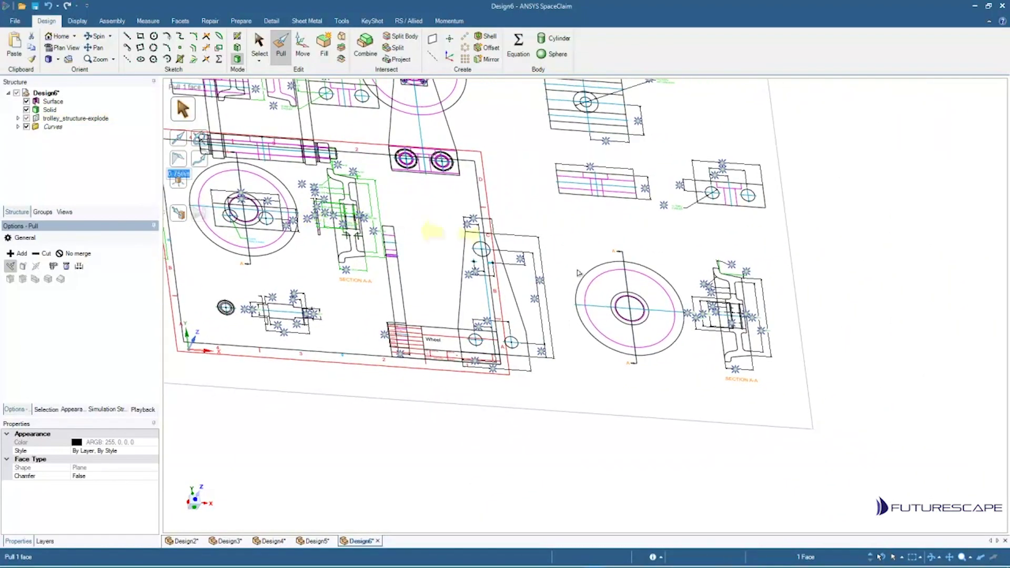
{"action": "middle_click_drag", "start_coordinate": [796, 318], "coordinate": [701, 252], "text": "shift"}
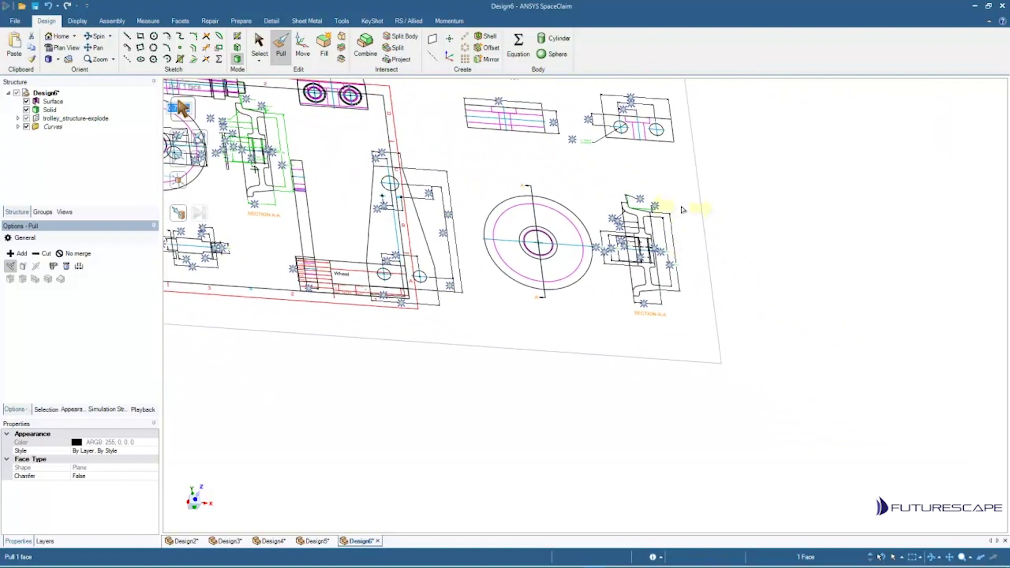
{"action": "middle_click_drag", "start_coordinate": [678, 206], "coordinate": [648, 323], "text": "ctrl"}
{"action": "scroll", "coordinate": [661, 298], "scroll_direction": "up", "scroll_amount": 4}
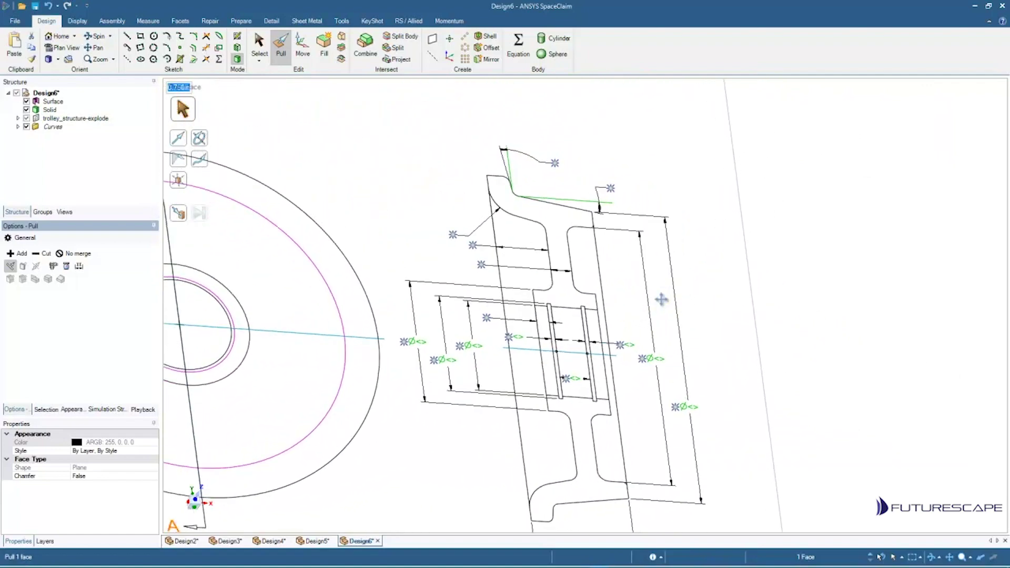
{"action": "middle_click_drag", "start_coordinate": [718, 294], "coordinate": [595, 321], "text": "ctrl"}
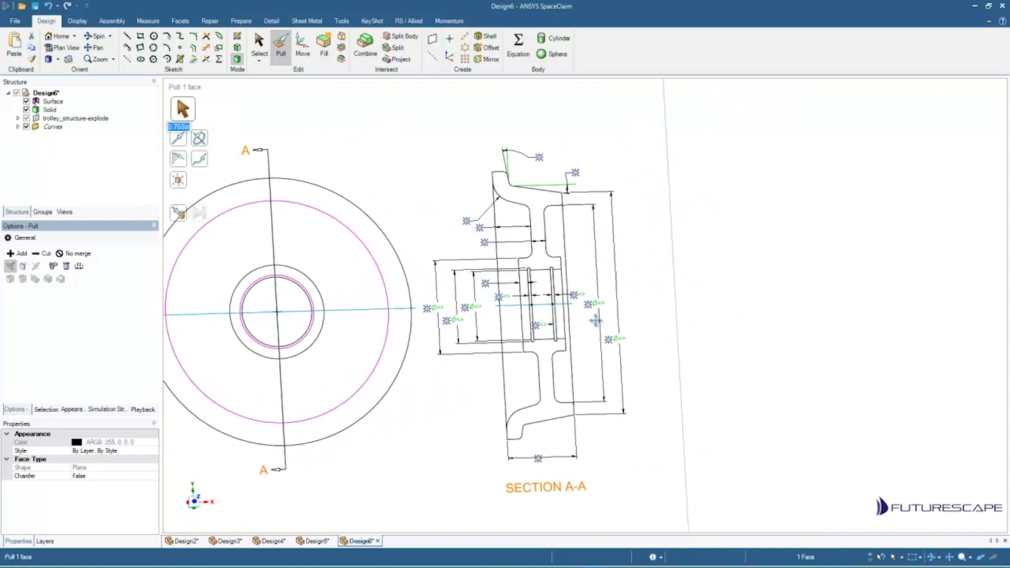
{"action": "middle_click_drag", "start_coordinate": [624, 271], "coordinate": [632, 295], "text": "ctrl"}
{"action": "key", "text": "Escape"}
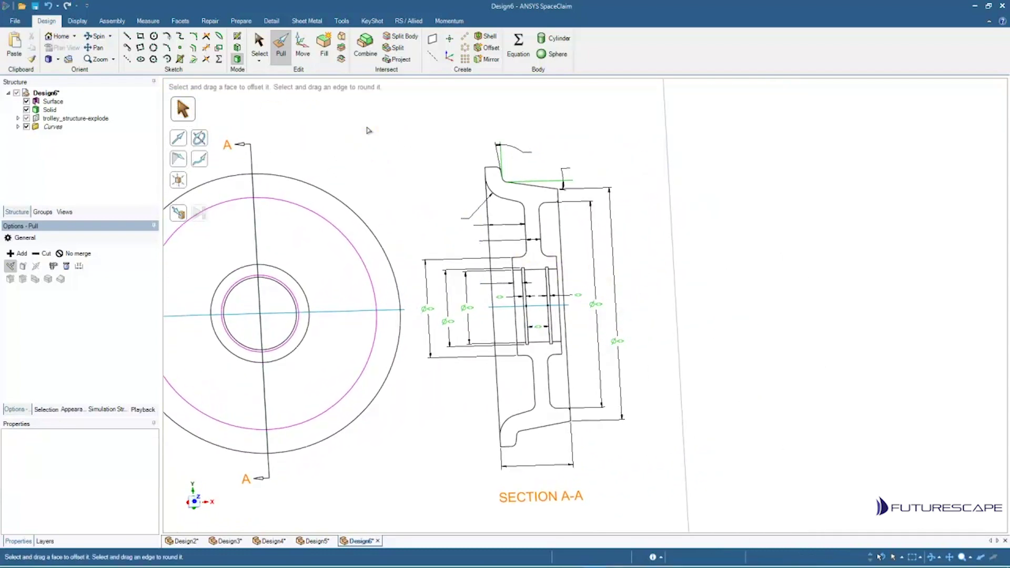
{"action": "key", "text": "s"}
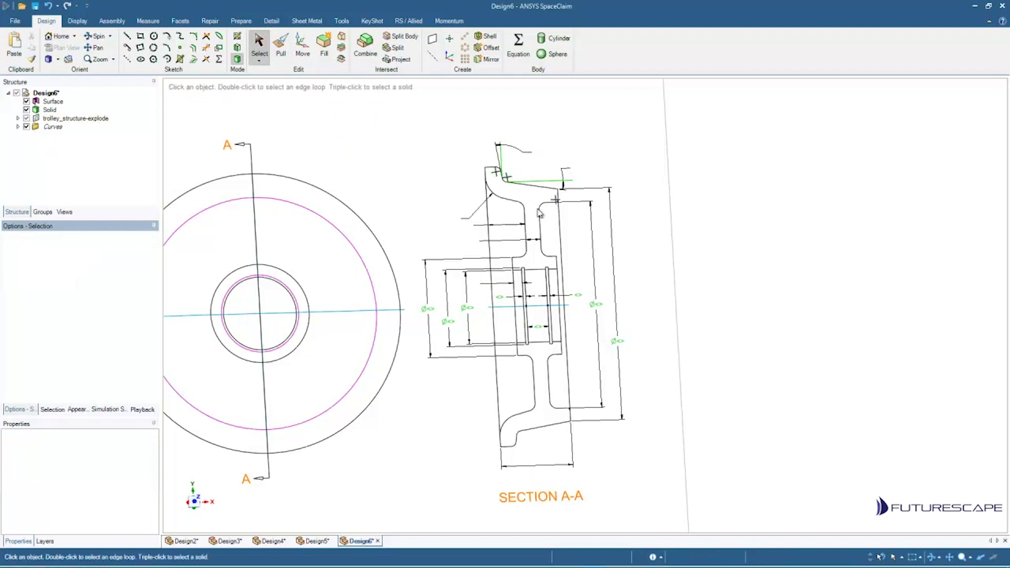
{"action": "mouse_move", "coordinate": [502, 190]}
{"action": "left_mouse_down"}
{"action": "mouse_move", "coordinate": [571, 327]}
{"action": "mouse_move", "coordinate": [577, 461]}
{"action": "left_mouse_up"}
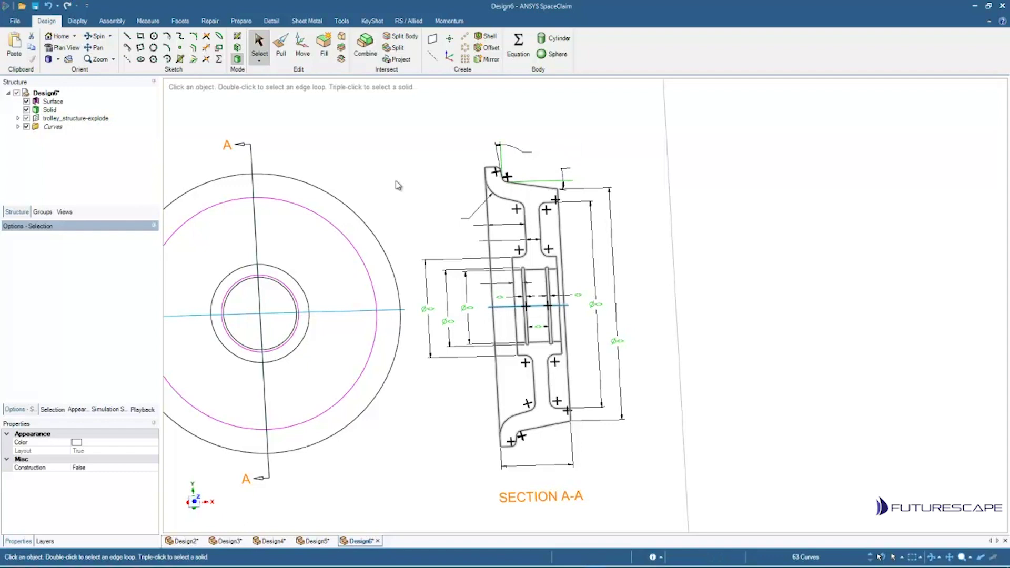
{"action": "left_click", "coordinate": [329, 41]}
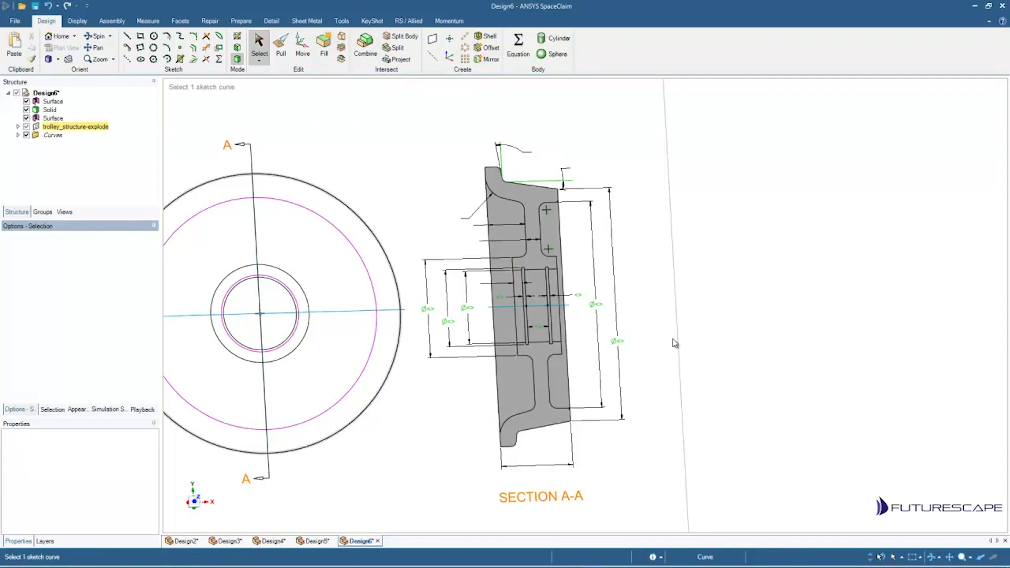
- Delete the leftmost rectangular face inside the wheel bore, just above the horizontal centerline
{"action": "scroll", "coordinate": [578, 260], "scroll_direction": "up", "scroll_amount": 5}
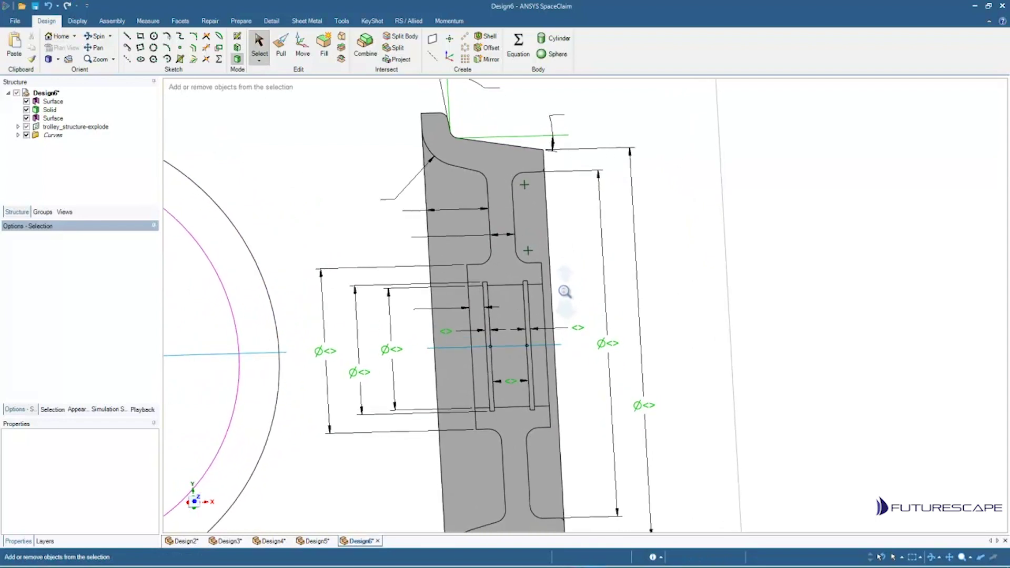
{"action": "scroll", "coordinate": [490, 305], "scroll_direction": "up", "scroll_amount": 3}
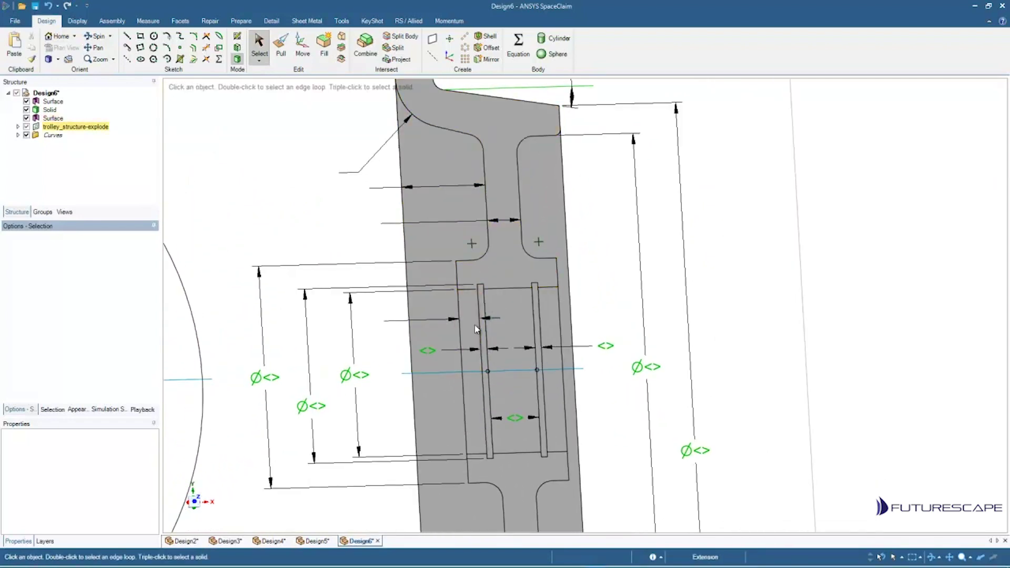
{"action": "left_click", "coordinate": [472, 317]}
{"action": "left_click", "coordinate": [471, 317]}
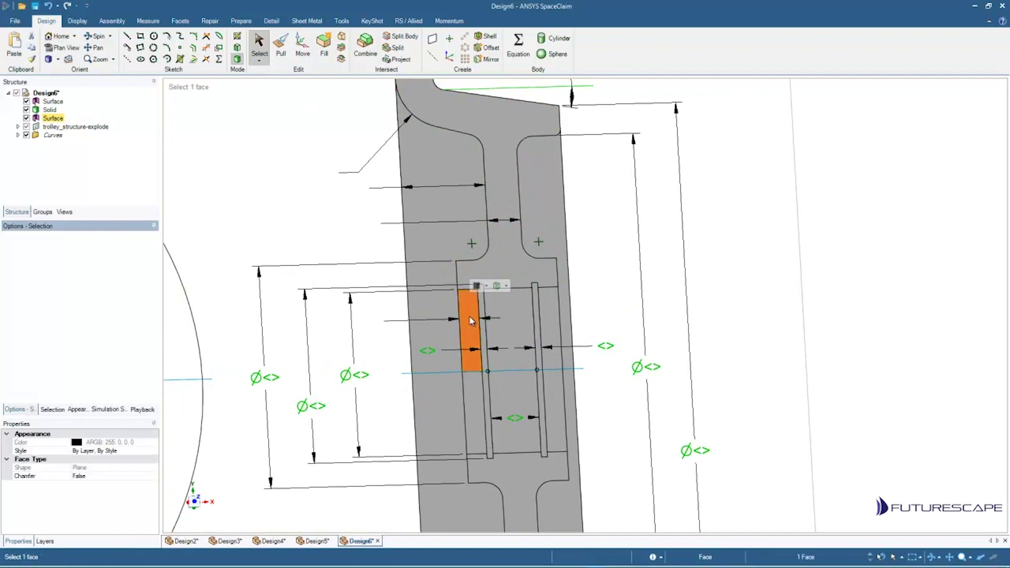
{"action": "key", "text": "Delete"}
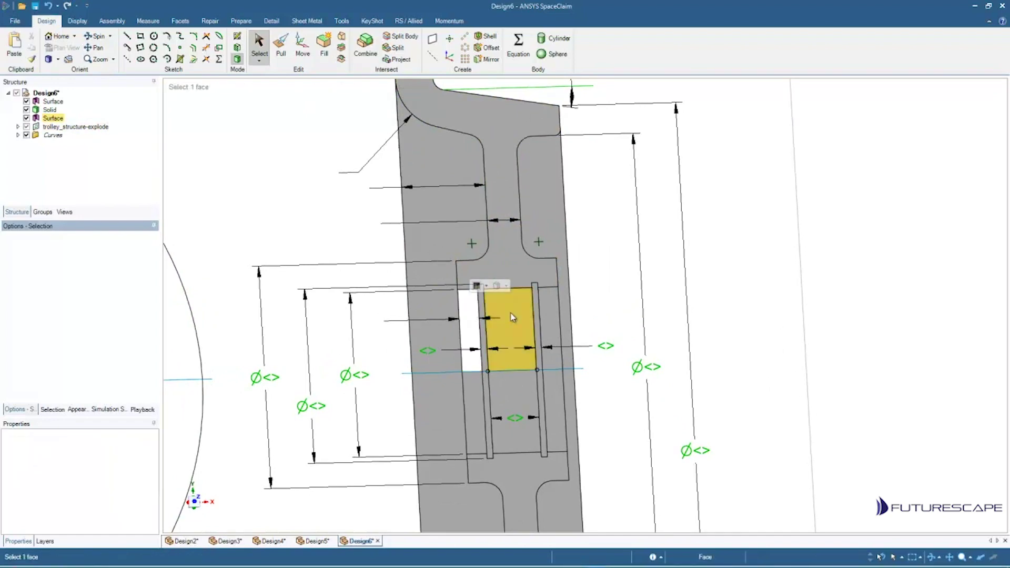
- Delete the middle and right rectangular bore faces above the horizontal centerline, and the right rectangular bore face below it
{"action": "left_click", "coordinate": [510, 319]}
{"action": "key", "text": "Delete"}
{"action": "left_click", "coordinate": [555, 321]}
{"action": "key", "text": "Delete"}
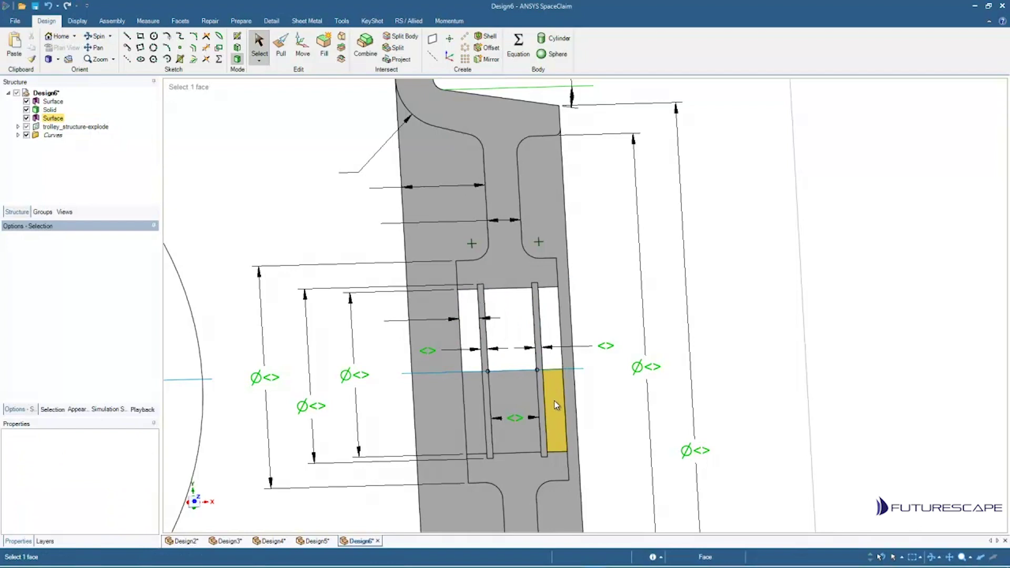
{"action": "left_click", "coordinate": [555, 400]}
{"action": "key", "text": "Delete"}
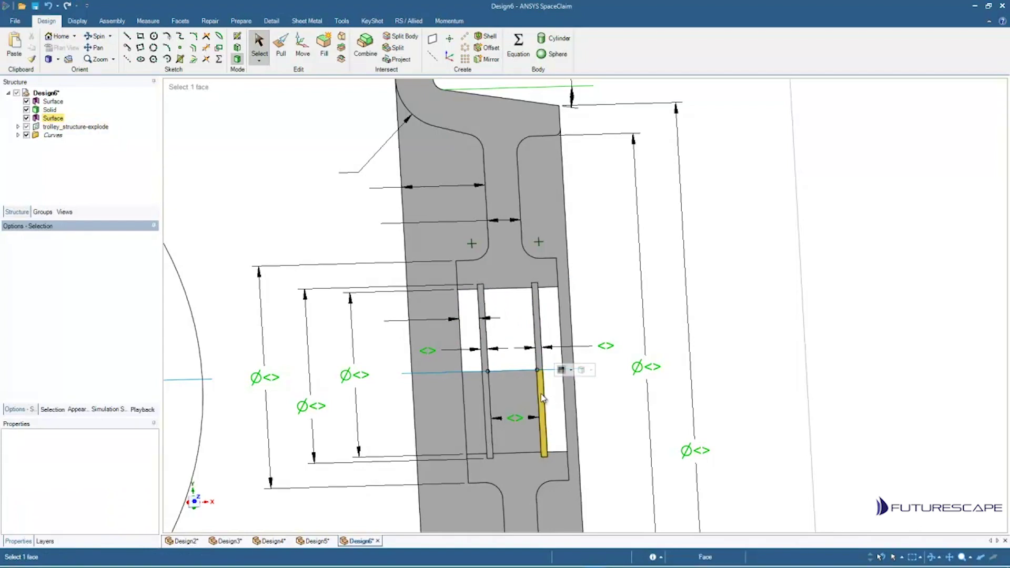
- Delete the remaining bore faces below the centerline: both thin groove strips, the middle rectangle and the left rectangle
{"action": "left_click", "coordinate": [542, 400]}
{"action": "key", "text": "Delete"}
{"action": "left_click", "coordinate": [525, 397]}
{"action": "key", "text": "Delete"}
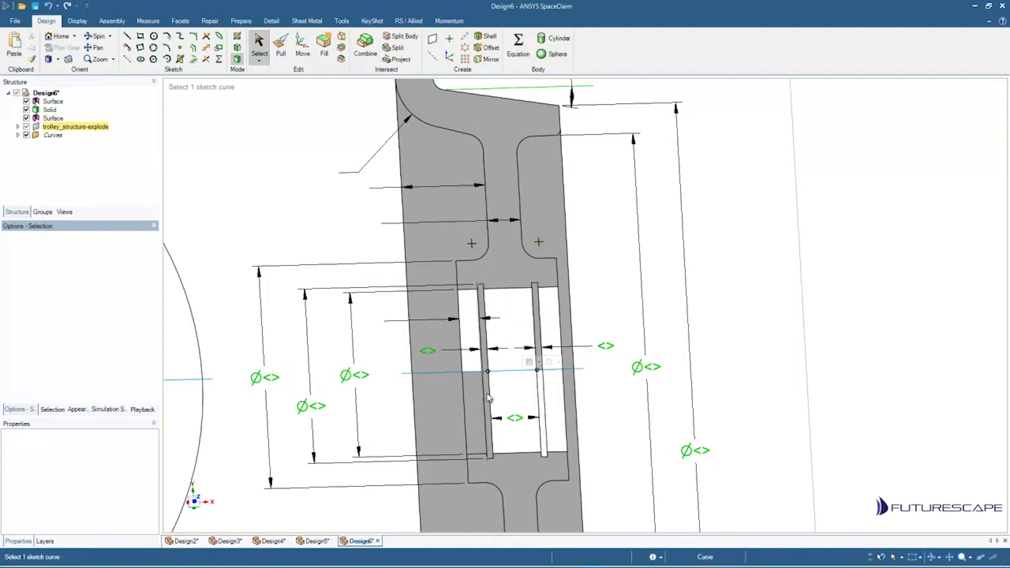
{"action": "left_click", "coordinate": [488, 399]}
{"action": "left_click", "coordinate": [489, 399]}
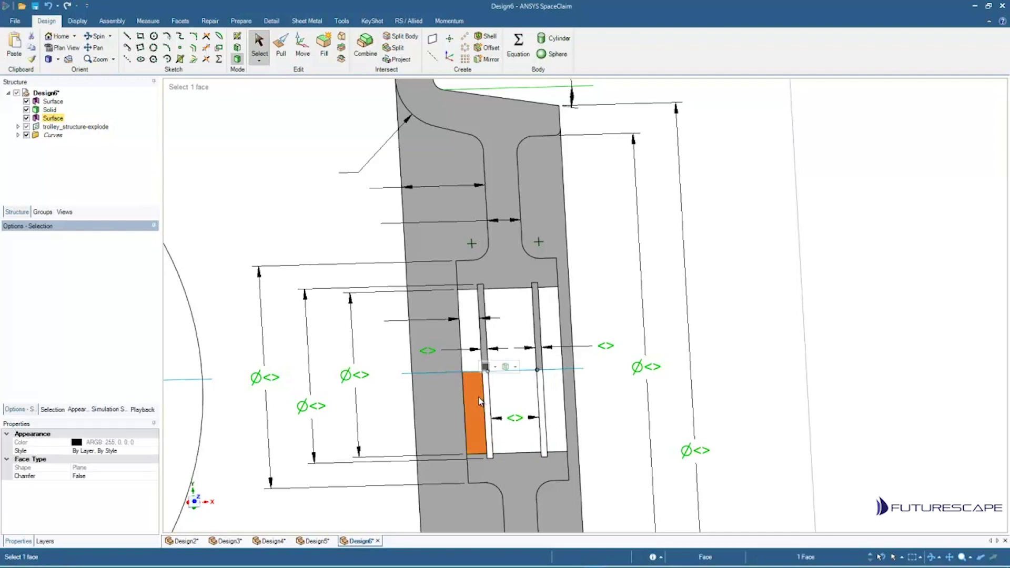
{"action": "key", "text": "Delete"}
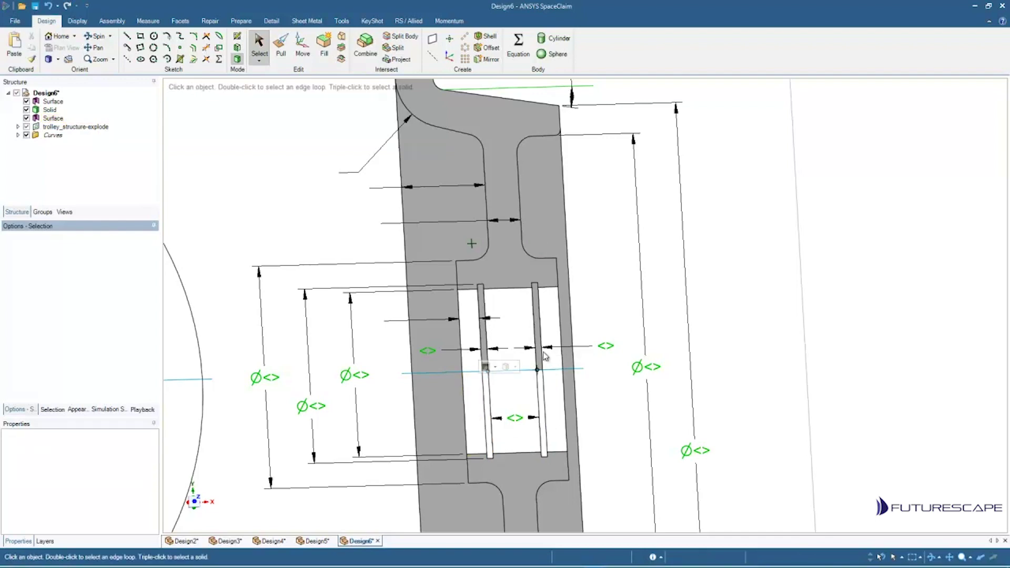
- Delete the two thin groove strip faces inside the wheel bore above the horizontal centerline
{"action": "left_click", "coordinate": [482, 310]}
{"action": "key", "text": "Delete"}
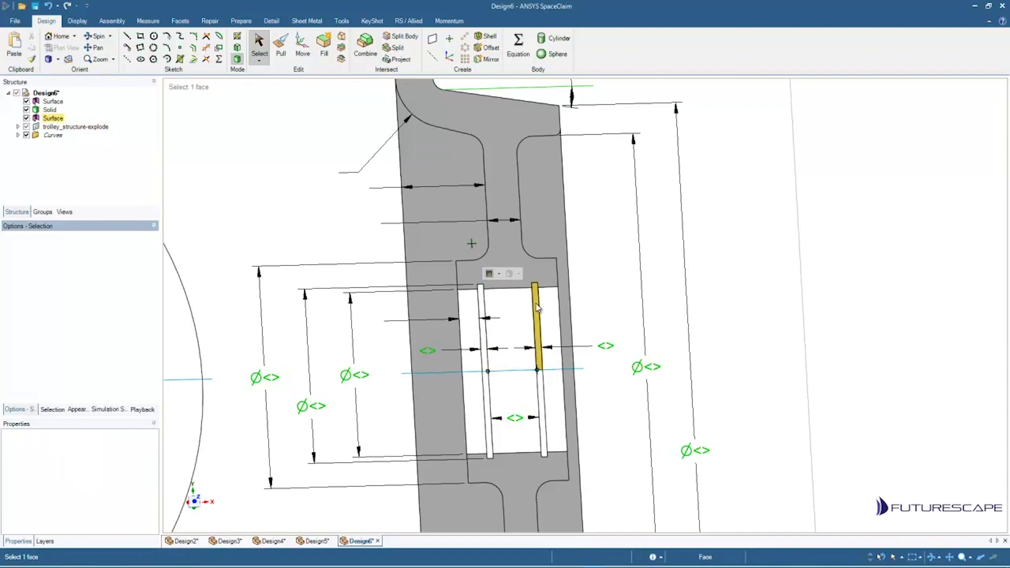
{"action": "left_click", "coordinate": [538, 308]}
{"action": "key", "text": "Delete"}
- Delete the recess faces on both sides of the wheel web above the centerline, leaving only the section profile there
{"action": "left_click", "coordinate": [540, 226]}
{"action": "key", "text": "Delete"}
{"action": "left_click", "coordinate": [469, 197]}
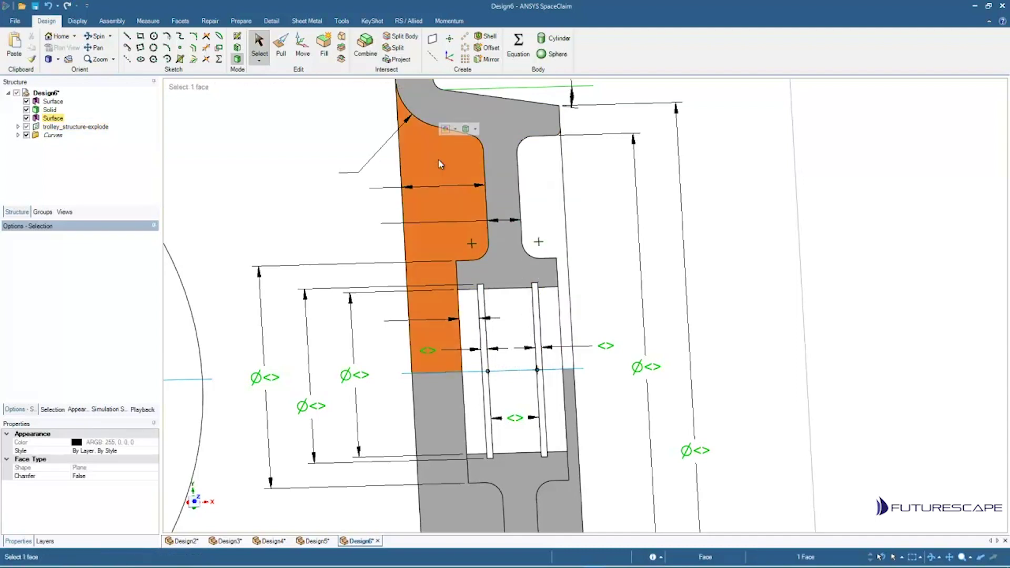
{"action": "key", "text": "Delete"}
- Revolve the upper wheel section face a full 360 degrees around the horizontal centerline with the Pull tool
{"action": "scroll", "coordinate": [453, 211], "scroll_direction": "down", "scroll_amount": 2, "text": "ctrl"}
{"action": "middle_click_drag", "start_coordinate": [449, 191], "coordinate": [435, 266], "text": "shift"}
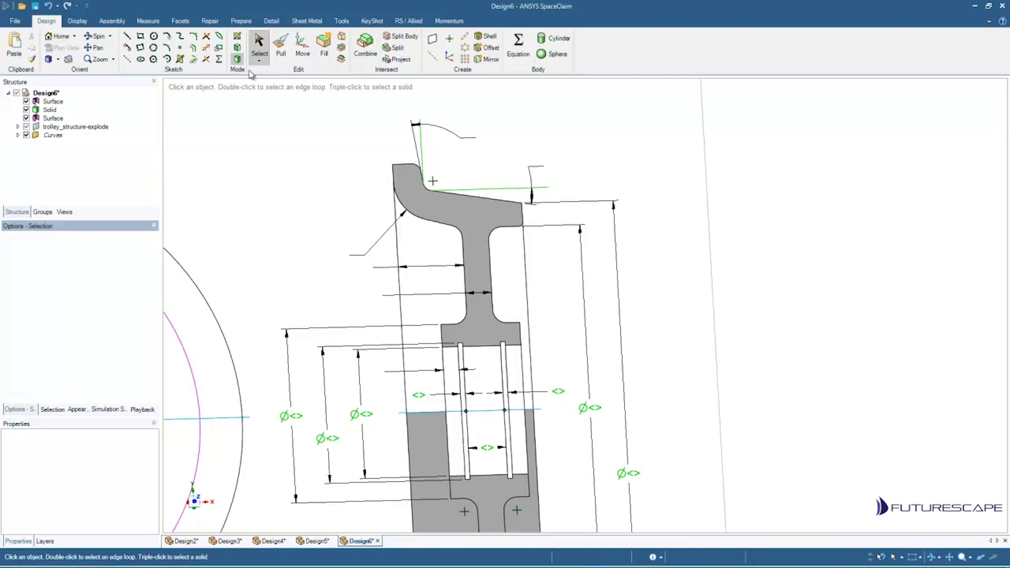
{"action": "left_click", "coordinate": [438, 220]}
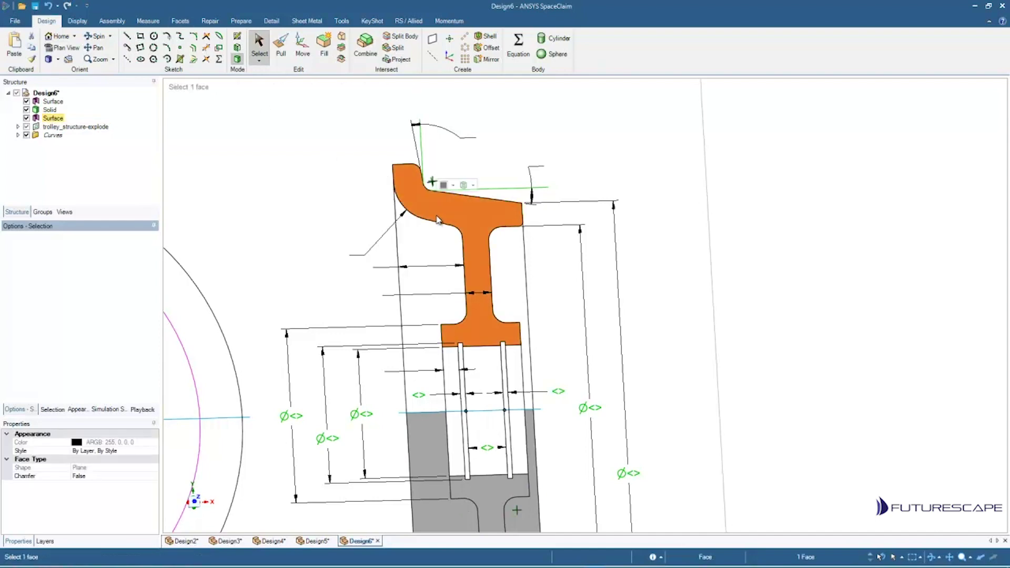
{"action": "left_click", "coordinate": [281, 48]}
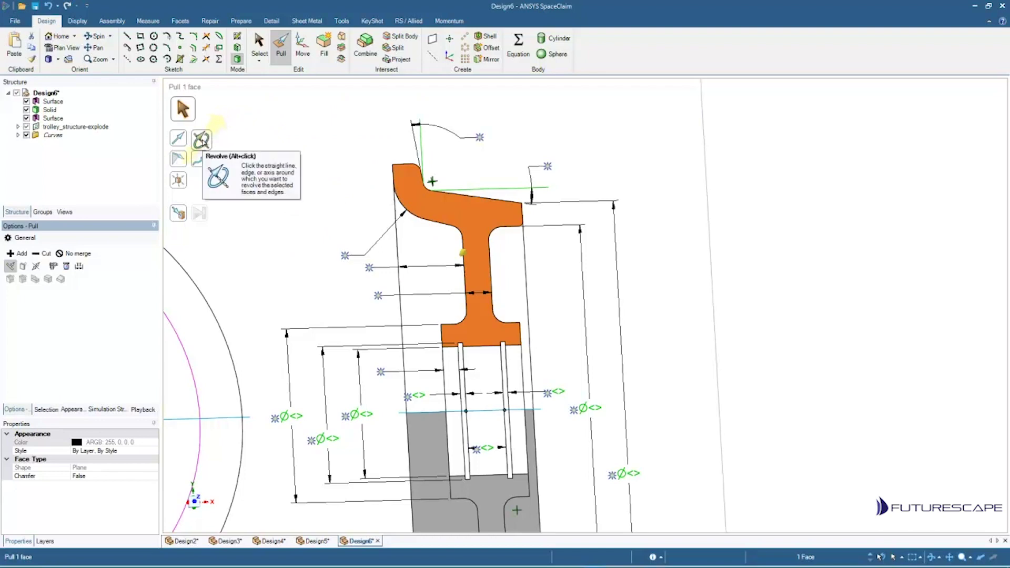
{"action": "left_click", "coordinate": [202, 140]}
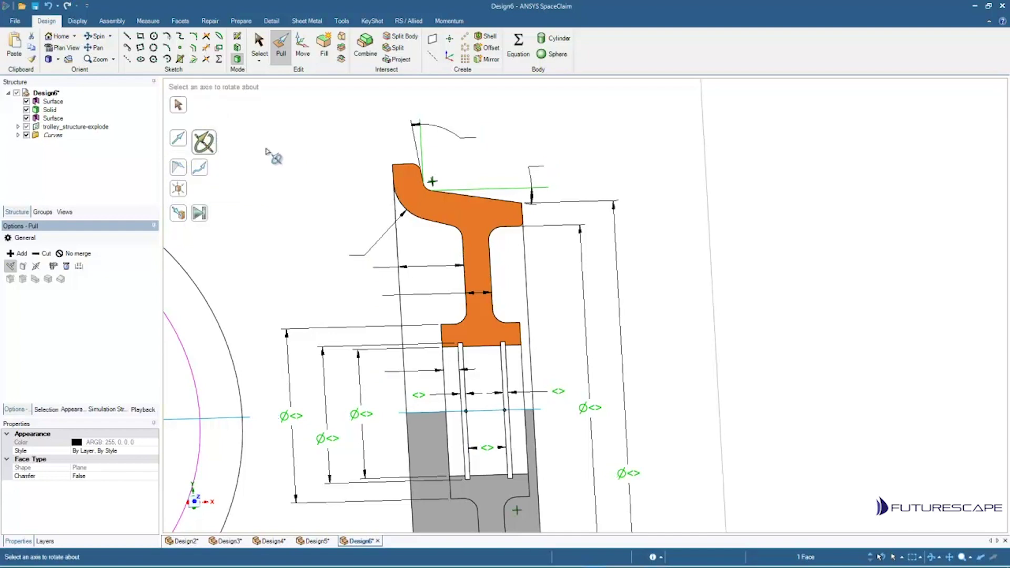
{"action": "left_click", "coordinate": [480, 412]}
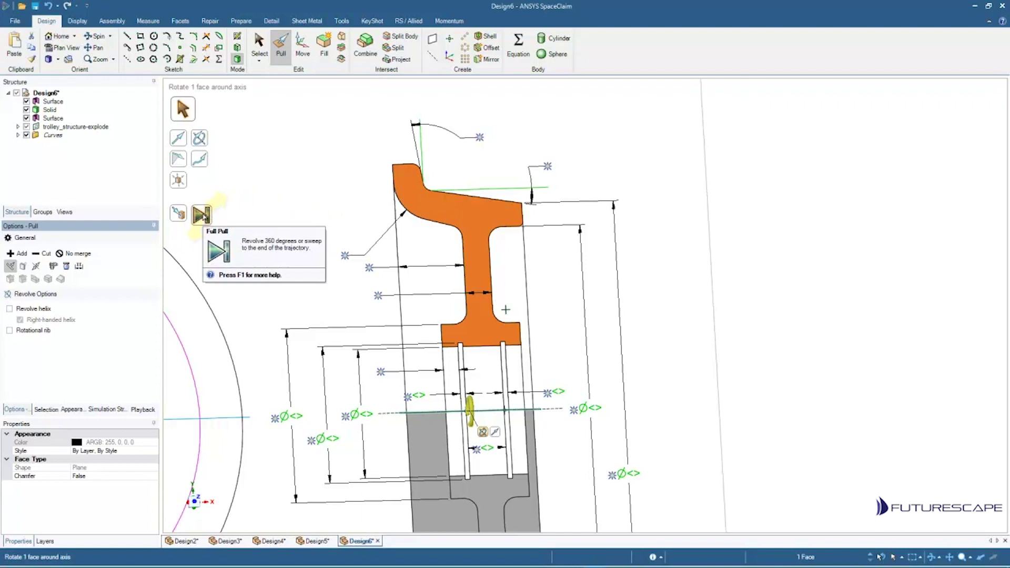
{"action": "left_click", "coordinate": [203, 215]}
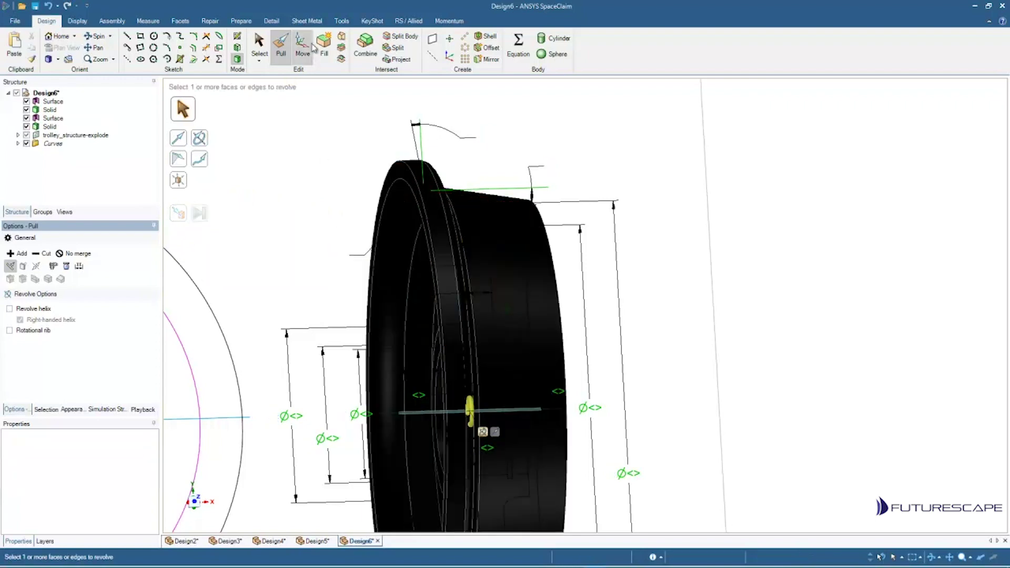
{"action": "left_click", "coordinate": [260, 47]}
- Examine the revolved wheel from several angles alongside its front view and the surrounding trolley drawing views
{"action": "scroll", "coordinate": [400, 331], "scroll_direction": "down", "scroll_amount": 3}
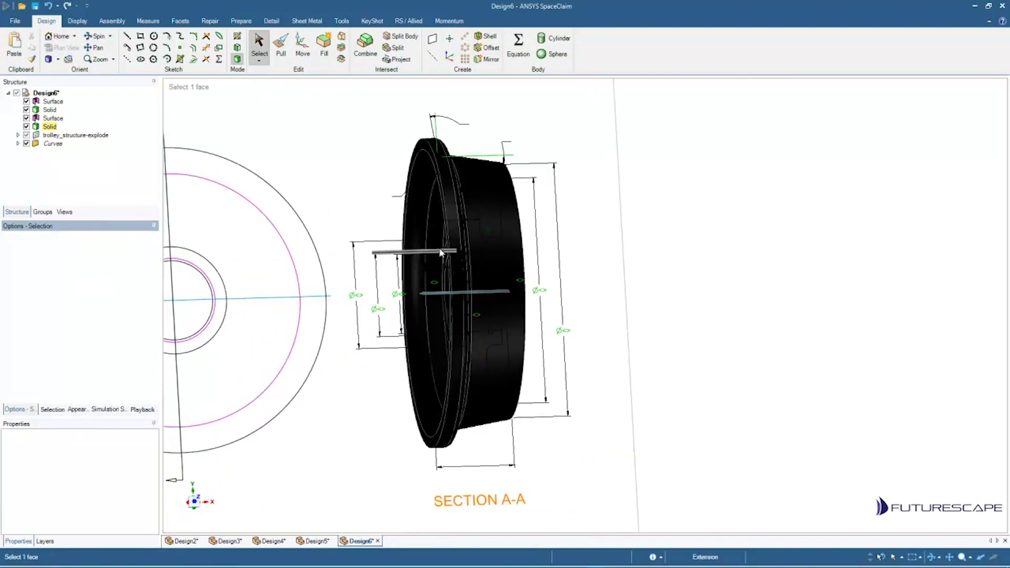
{"action": "mouse_move", "coordinate": [406, 340]}
{"action": "middle_mouse_down"}
{"action": "mouse_move", "coordinate": [330, 322]}
{"action": "mouse_move", "coordinate": [815, 387]}
{"action": "mouse_move", "coordinate": [775, 367]}
{"action": "mouse_move", "coordinate": [747, 293]}
{"action": "mouse_move", "coordinate": [763, 267]}
{"action": "mouse_move", "coordinate": [748, 266]}
{"action": "mouse_move", "coordinate": [774, 271]}
{"action": "middle_mouse_up"}
{"action": "triple_click", "coordinate": [779, 268]}
{"action": "scroll", "coordinate": [739, 234], "scroll_direction": "up", "scroll_amount": 1}
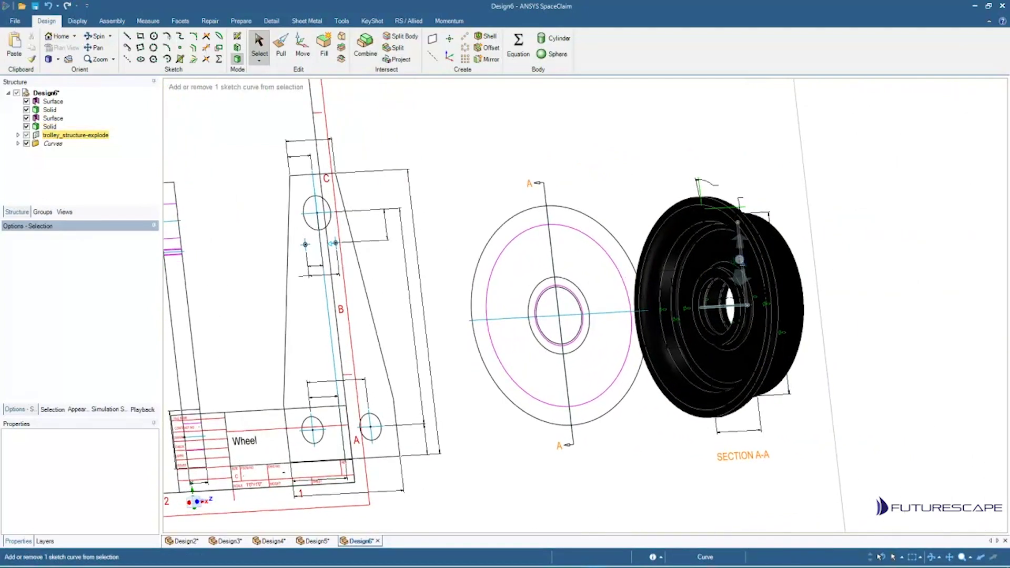
{"action": "scroll", "coordinate": [738, 241], "scroll_direction": "down", "scroll_amount": 2}
{"action": "middle_click_drag", "start_coordinate": [737, 241], "coordinate": [728, 404], "text": "shift"}
{"action": "scroll", "coordinate": [716, 381], "scroll_direction": "down", "scroll_amount": 5}
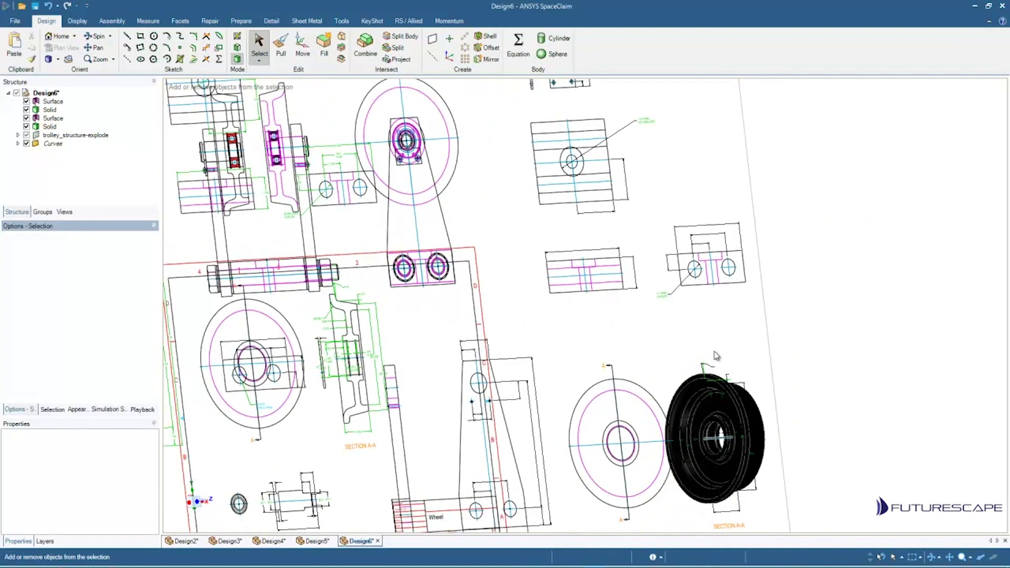
{"action": "scroll", "coordinate": [691, 317], "scroll_direction": "up", "scroll_amount": 3}
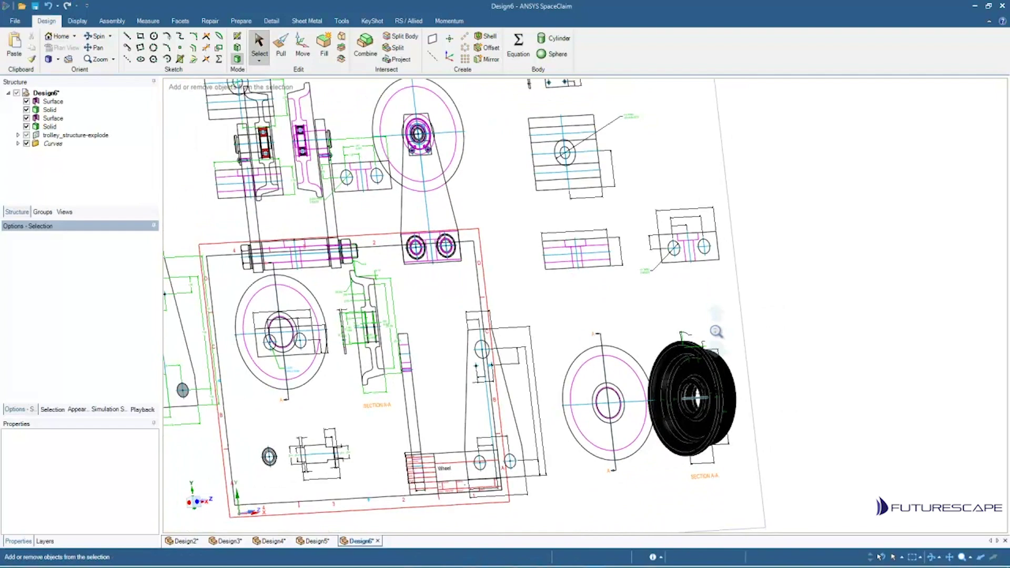
{"action": "middle_click_drag", "start_coordinate": [691, 317], "coordinate": [659, 304]}
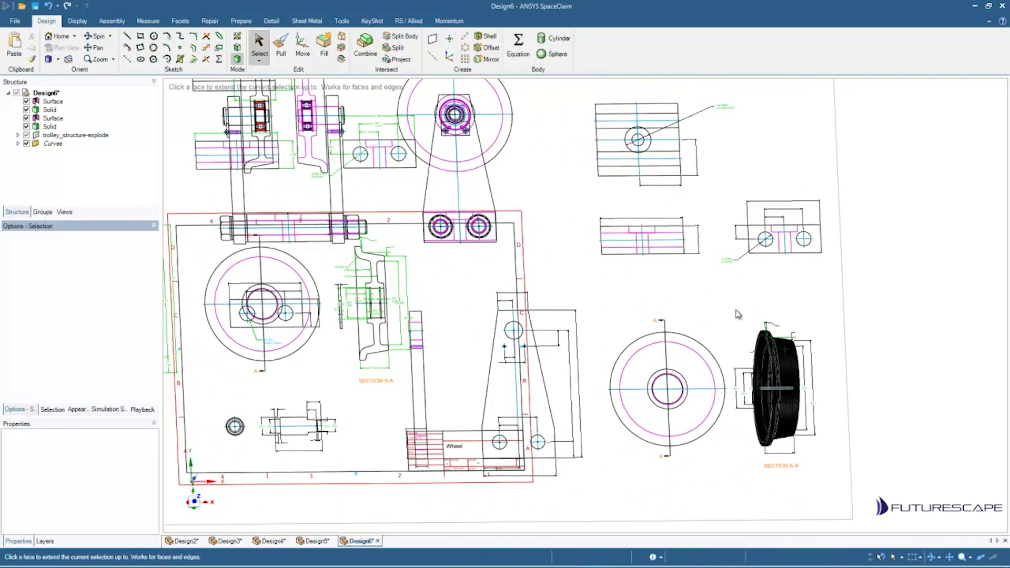
{"action": "middle_click_drag", "start_coordinate": [735, 314], "coordinate": [571, 230], "text": "shift"}
{"action": "mouse_move", "coordinate": [652, 266]}
{"action": "middle_mouse_down", "text": "ctrl"}
{"action": "mouse_move", "coordinate": [630, 350]}
{"action": "mouse_move", "coordinate": [636, 239]}
{"action": "mouse_move", "coordinate": [666, 309]}
{"action": "middle_mouse_up", "text": "ctrl"}
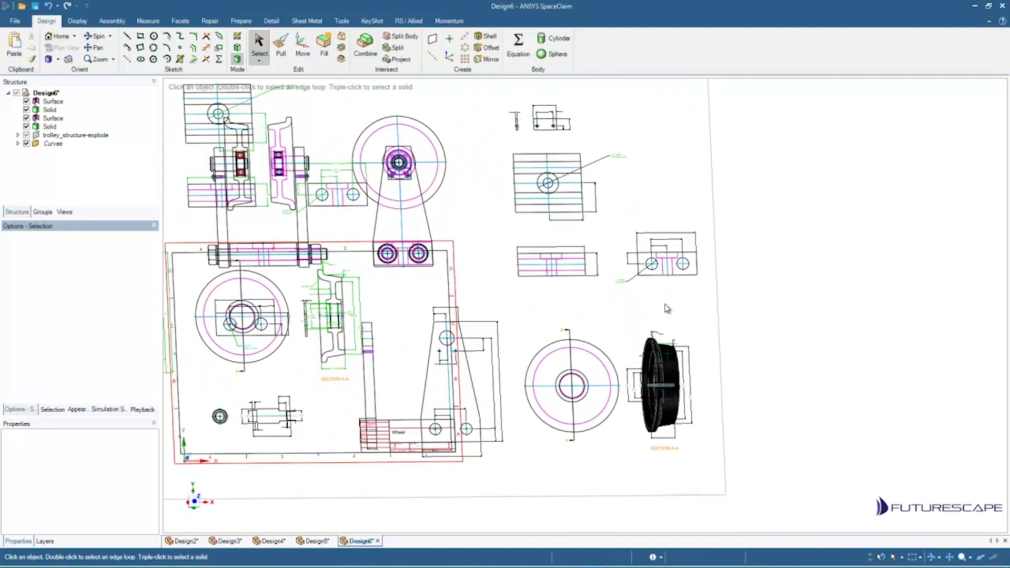